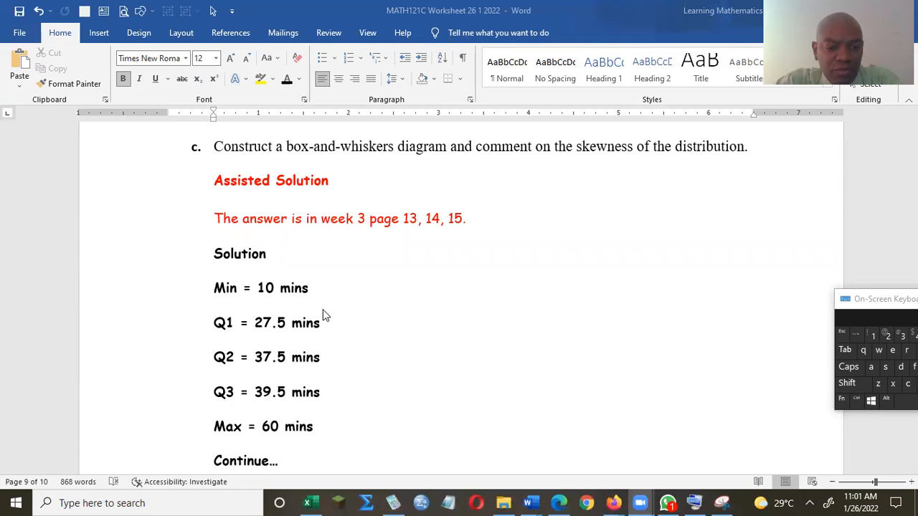
Step: Switch from Word to the Excel workbook with its blank Sheet1
{"action": "left_click", "coordinate": [309, 502]}
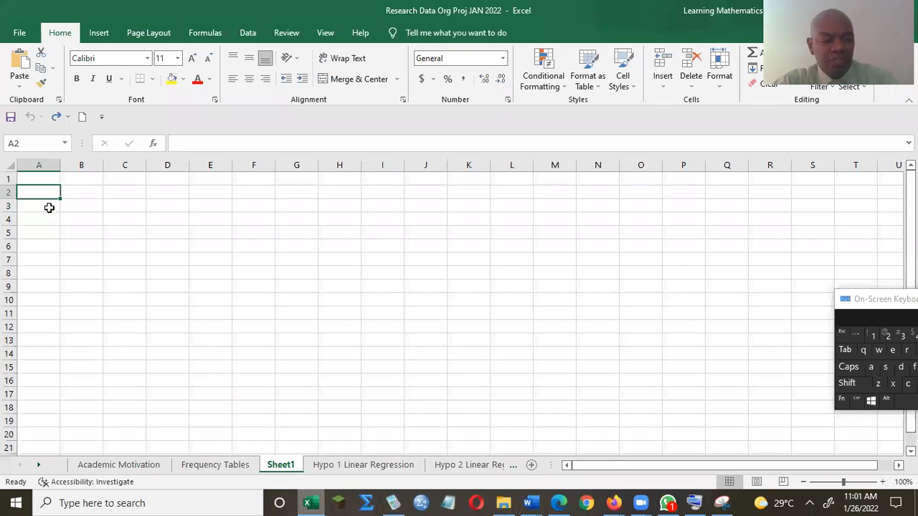
Step: Label cell A2 as Min
{"action": "type", "text": "Moin"}
{"action": "key", "text": "BackSpace"}
{"action": "key", "text": "BackSpace"}
{"action": "key", "text": "BackSpace"}
{"action": "type", "text": "in"}
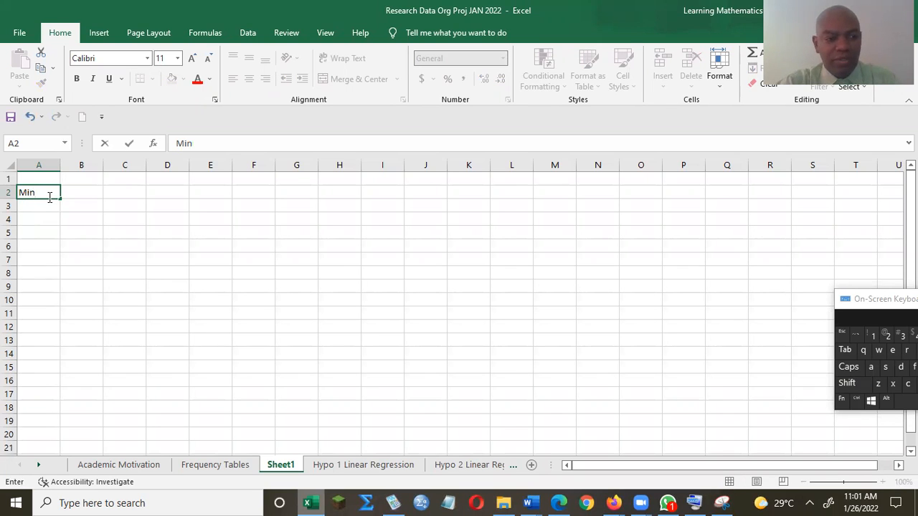
{"action": "key", "text": "Return"}
Step: Add the heading 'Statistics' in B1, fixing its spelling
{"action": "left_click", "coordinate": [68, 178]}
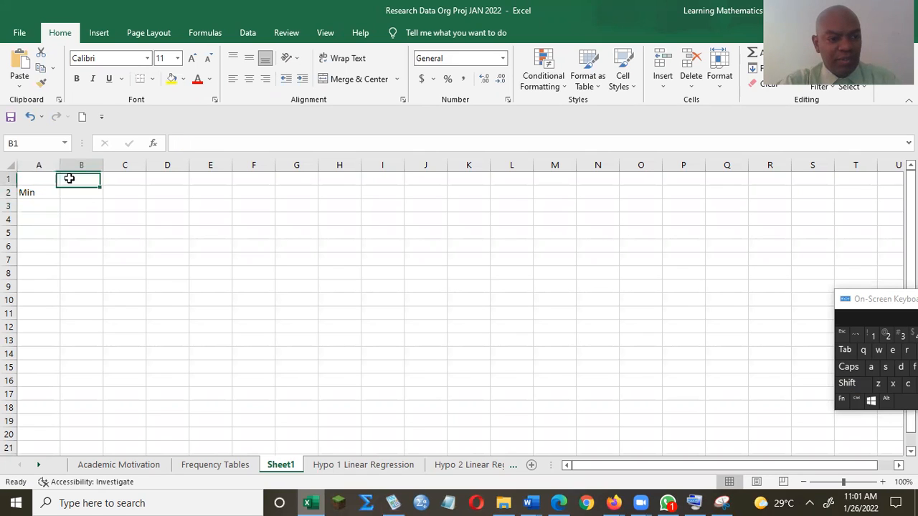
{"action": "type", "text": "S"}
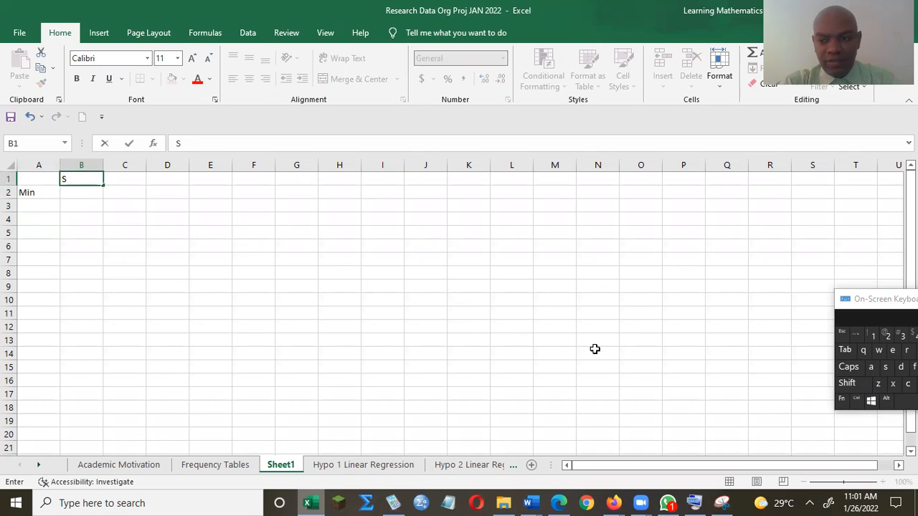
{"action": "left_click", "coordinate": [871, 368]}
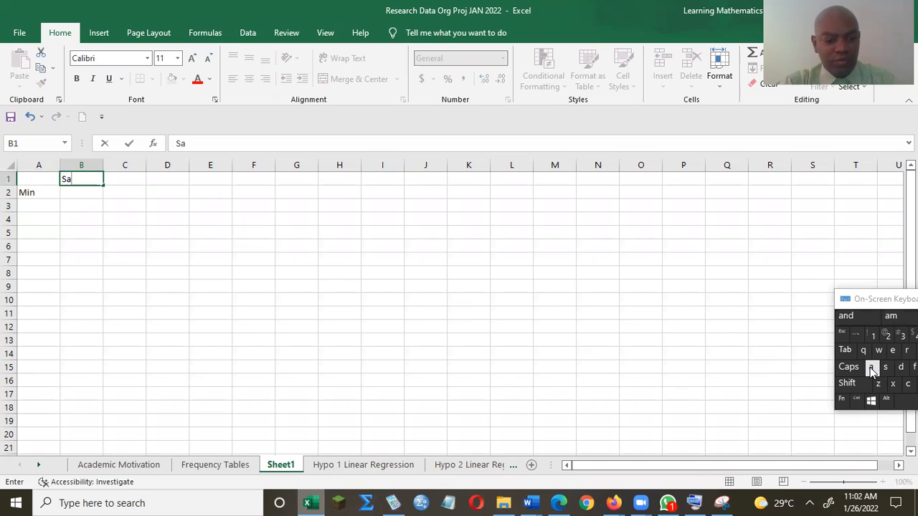
{"action": "type", "text": "tistics"}
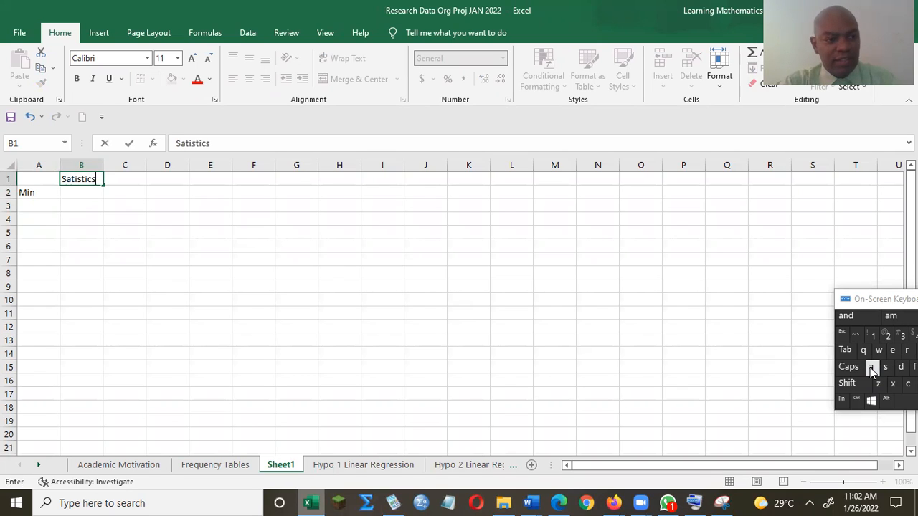
{"action": "left_click", "coordinate": [93, 198]}
{"action": "left_click", "coordinate": [81, 179]}
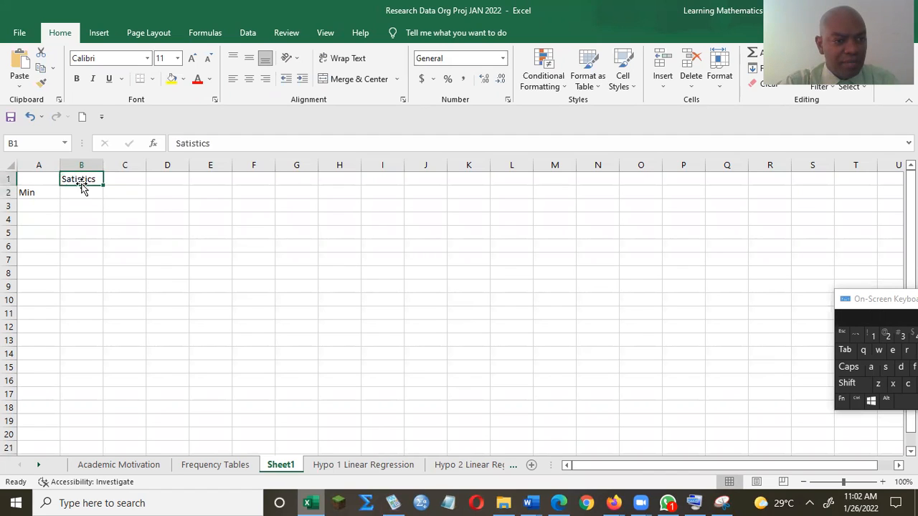
{"action": "left_click", "coordinate": [180, 142]}
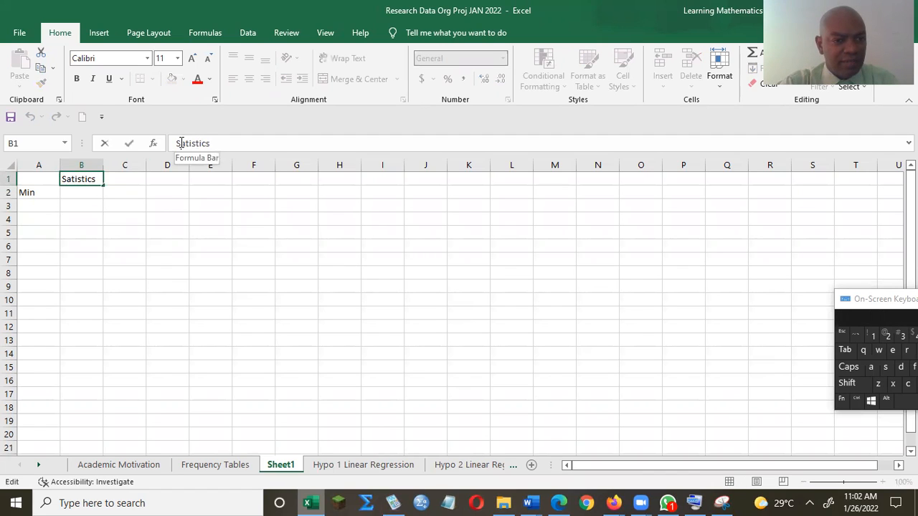
{"action": "type", "text": "t"}
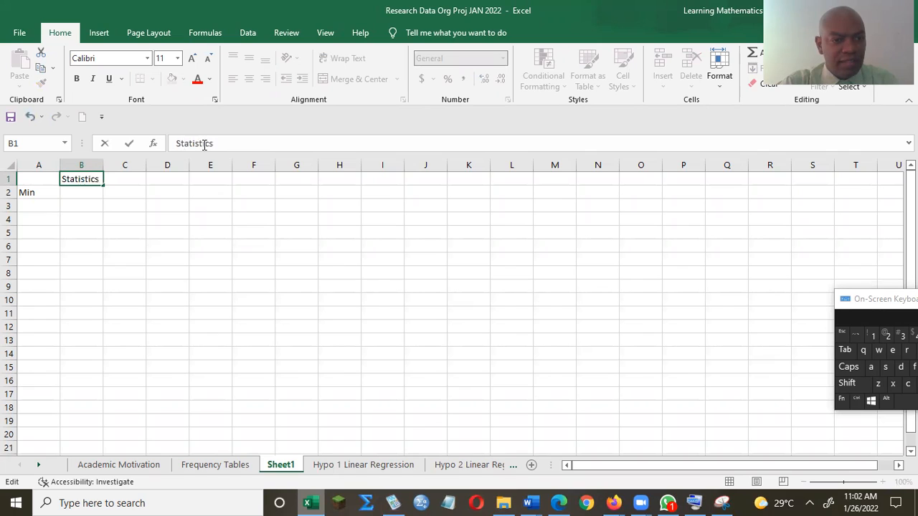
{"action": "left_click", "coordinate": [42, 207]}
Step: Label A3 to A6 as Q1, Q2, Q3 and Max, then check the Word worksheet values
{"action": "type", "text": "Q1"}
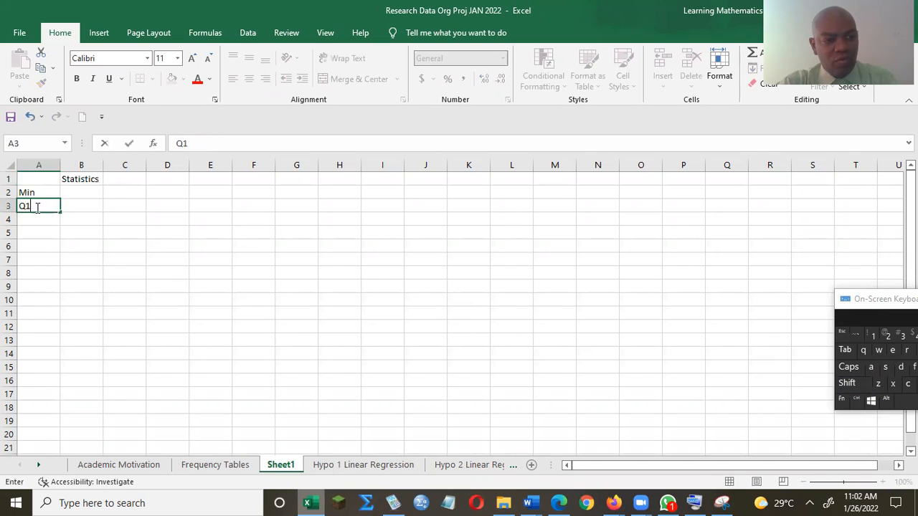
{"action": "key", "text": "Return"}
{"action": "type", "text": "Q3"}
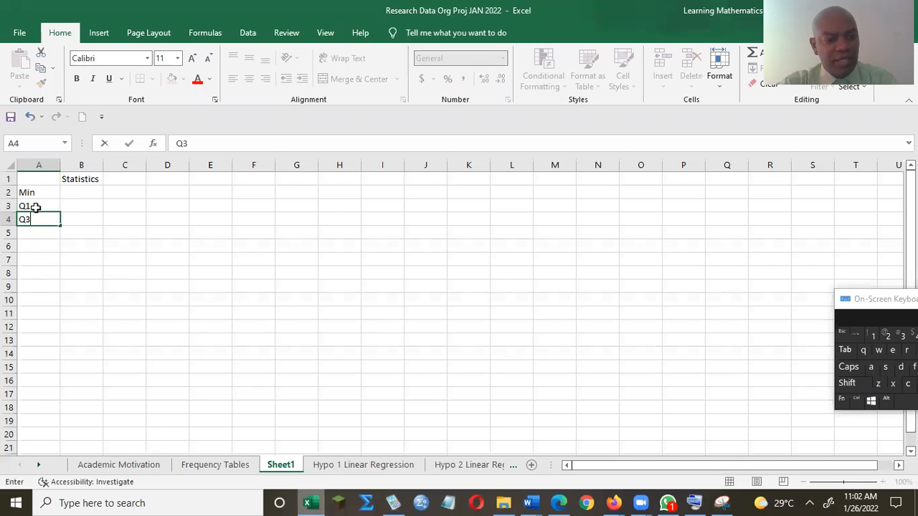
{"action": "key", "text": "Return"}
{"action": "type", "text": "Q3"}
{"action": "key", "text": "Return"}
{"action": "type", "text": "M"}
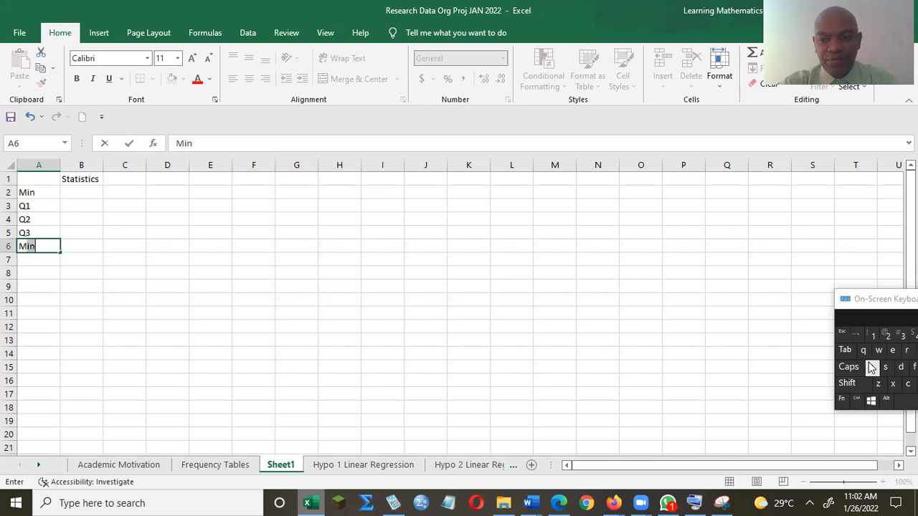
{"action": "type", "text": "ax"}
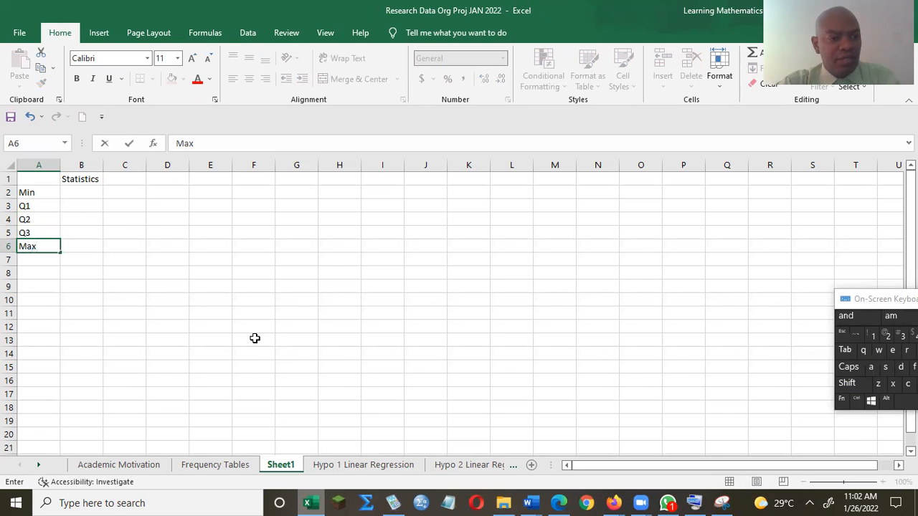
{"action": "left_click", "coordinate": [72, 192]}
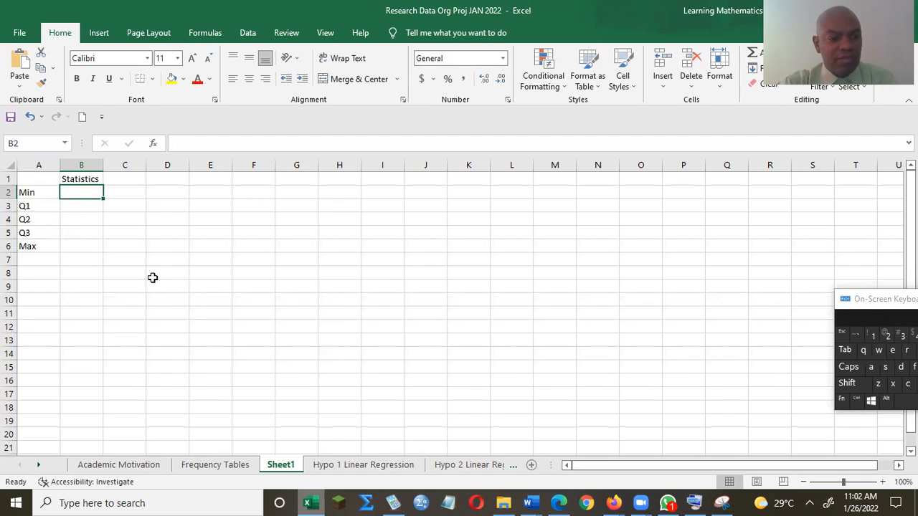
{"action": "left_click", "coordinate": [311, 502]}
Step: Enter Min 10 in B2 and Max 60 in B6
{"action": "left_click", "coordinate": [310, 501]}
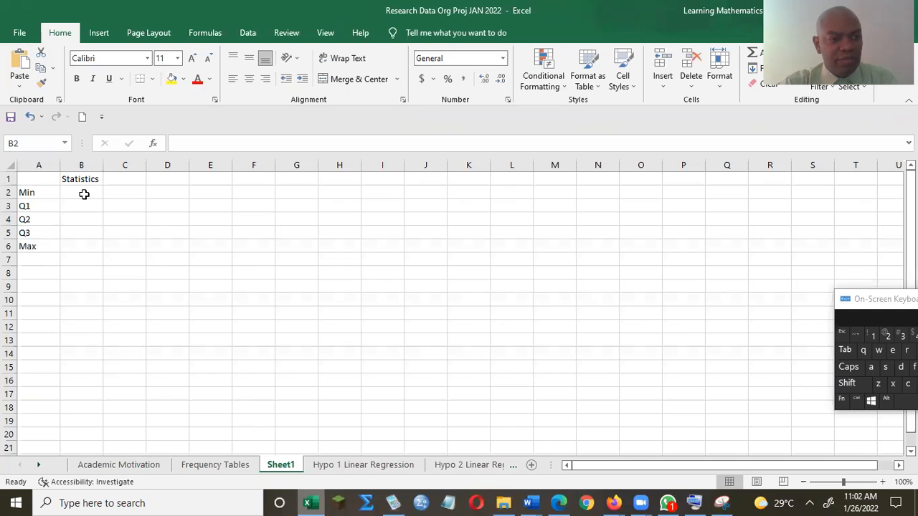
{"action": "type", "text": "10"}
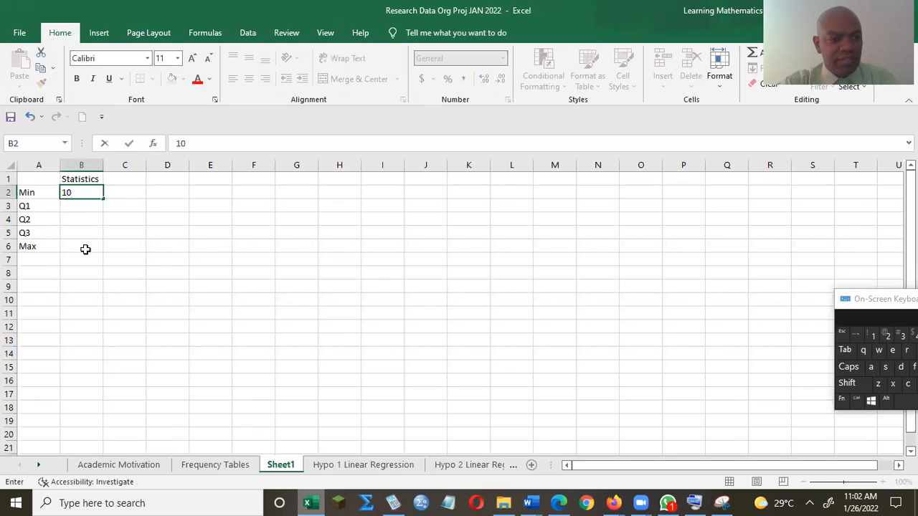
{"action": "left_click", "coordinate": [85, 248]}
{"action": "type", "text": "60"}
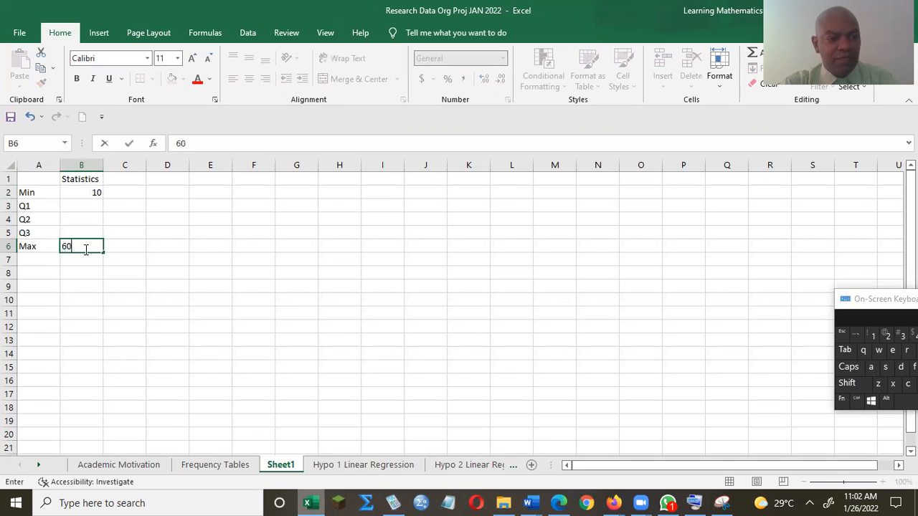
{"action": "left_click", "coordinate": [71, 206]}
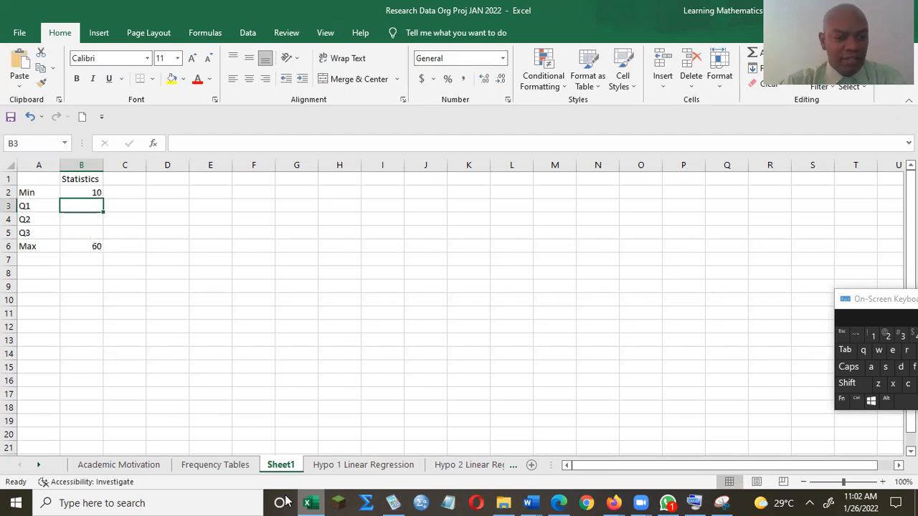
Step: Enter the quartiles from the Word worksheet: Q1 27.5, Q2 37.5, Q3 39.5
{"action": "left_click", "coordinate": [310, 503]}
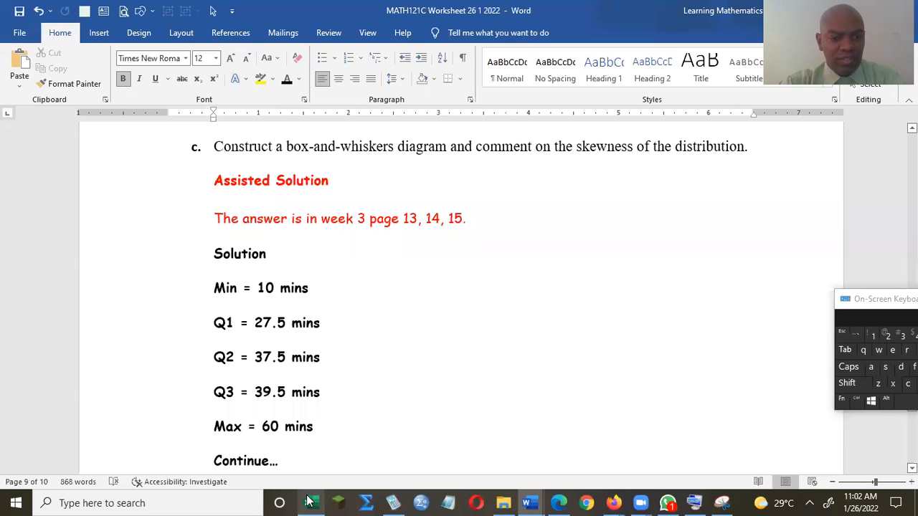
{"action": "left_click", "coordinate": [310, 503]}
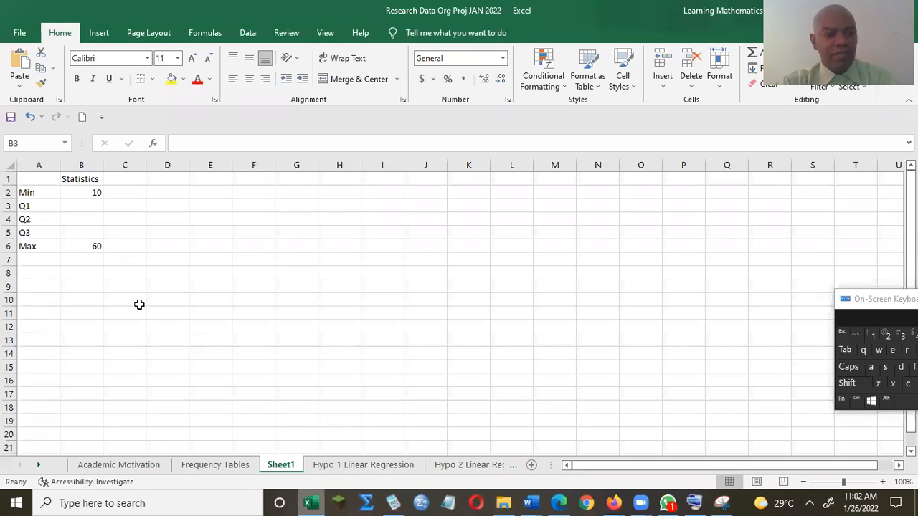
{"action": "left_click", "coordinate": [85, 206]}
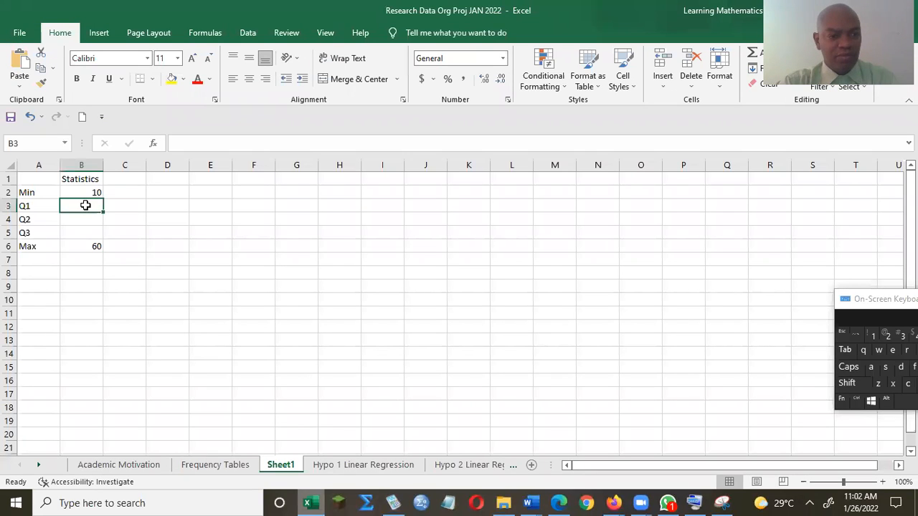
{"action": "type", "text": "27"}
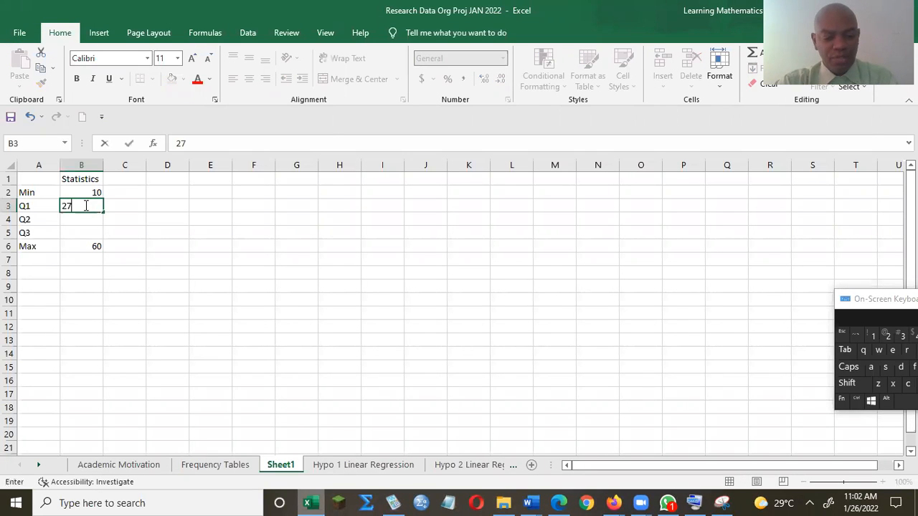
{"action": "type", "text": ".5"}
{"action": "key", "text": "Return"}
{"action": "type", "text": "3.5"}
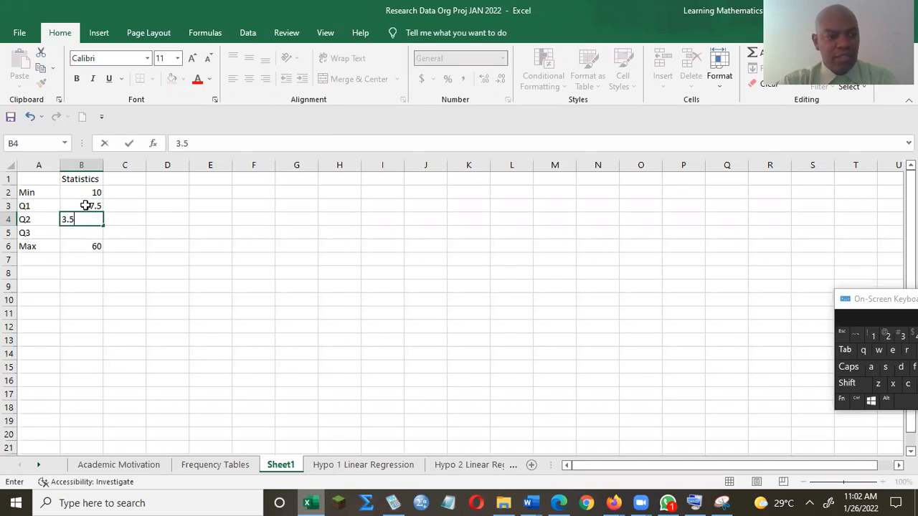
{"action": "key", "text": "Return"}
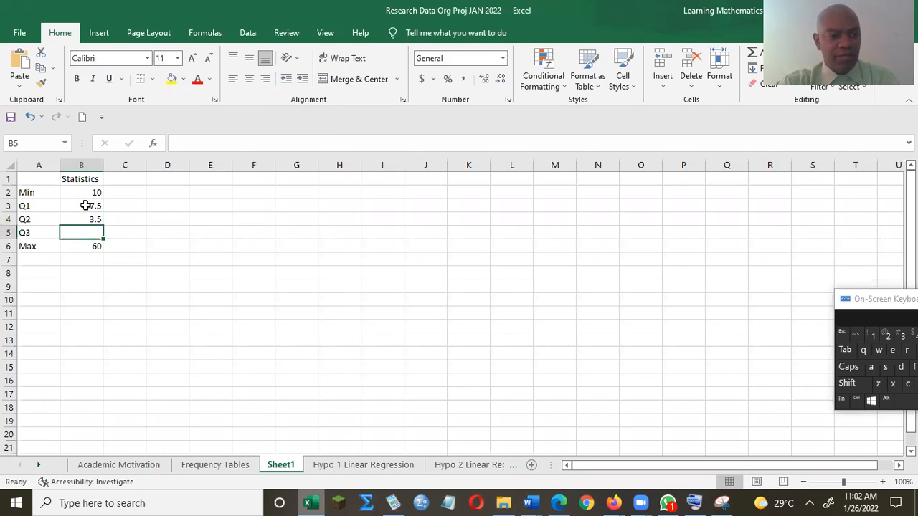
{"action": "key", "text": "Up"}
{"action": "type", "text": "3"}
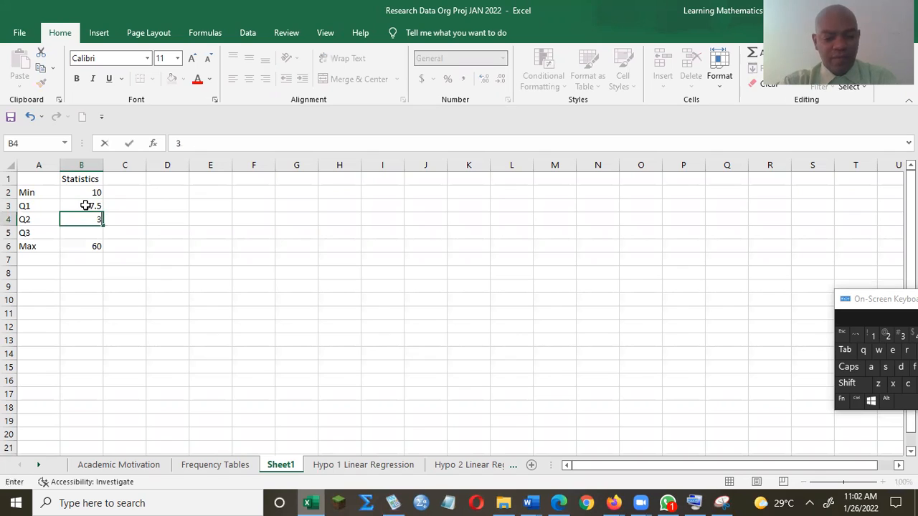
{"action": "type", "text": "7.5"}
{"action": "key", "text": "Return"}
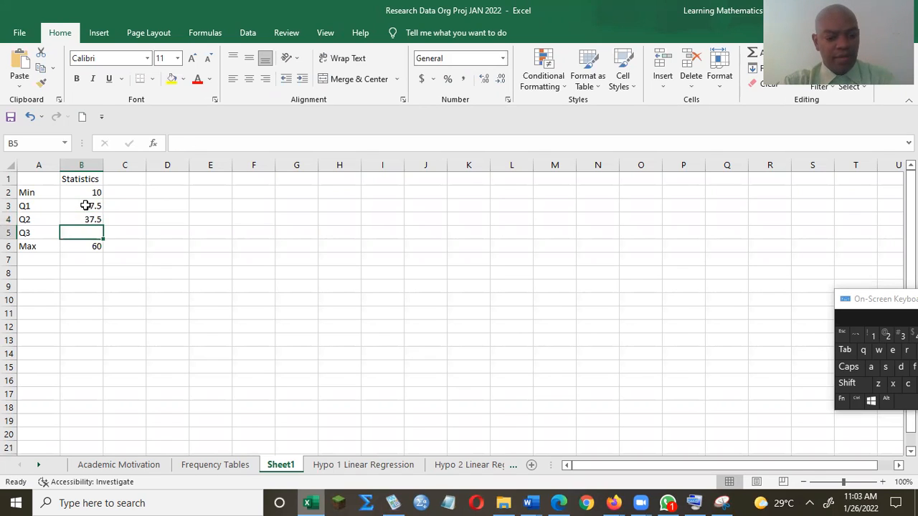
{"action": "type", "text": "3"}
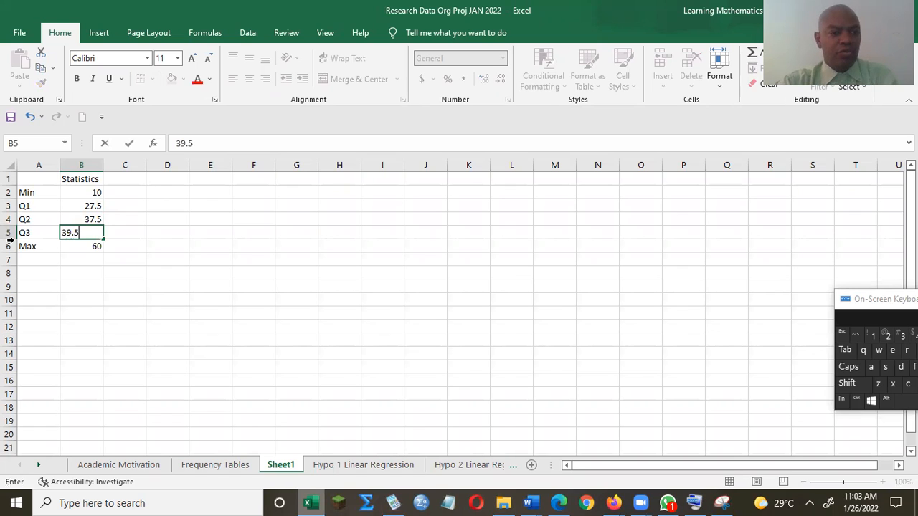
{"action": "type", "text": "9.5"}
{"action": "left_click", "coordinate": [123, 312]}
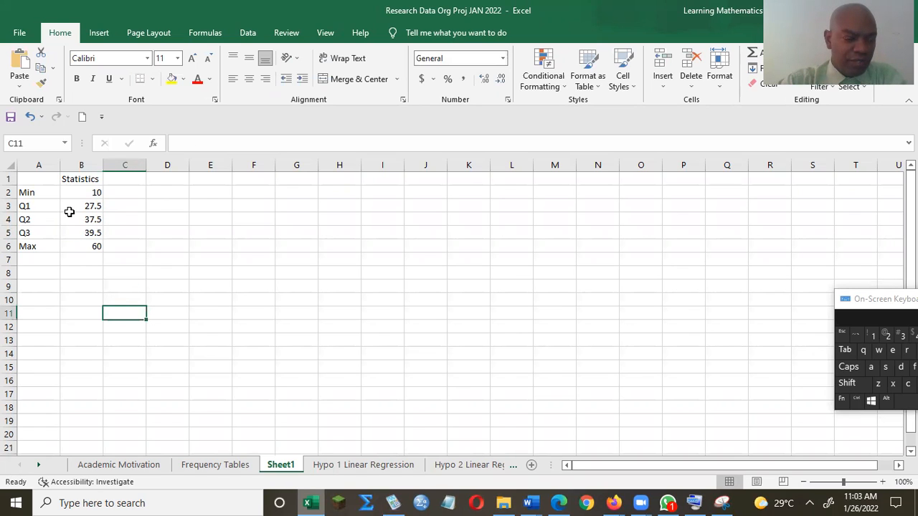
{"action": "left_click", "coordinate": [44, 272]}
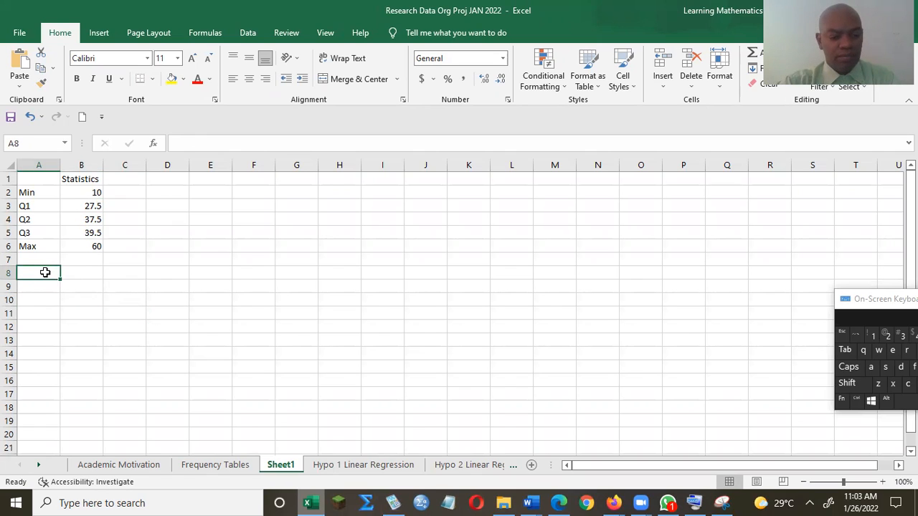
Step: Label A8:A10 as Box 1, Box2 and Box3
{"action": "type", "text": "b"}
{"action": "type", "text": "Box 1"}
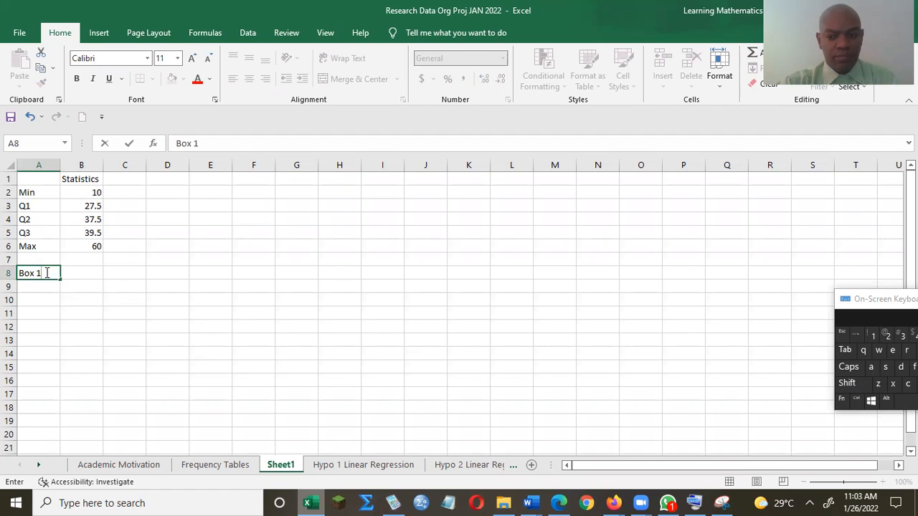
{"action": "key", "text": "Return"}
{"action": "type", "text": "Box 1"}
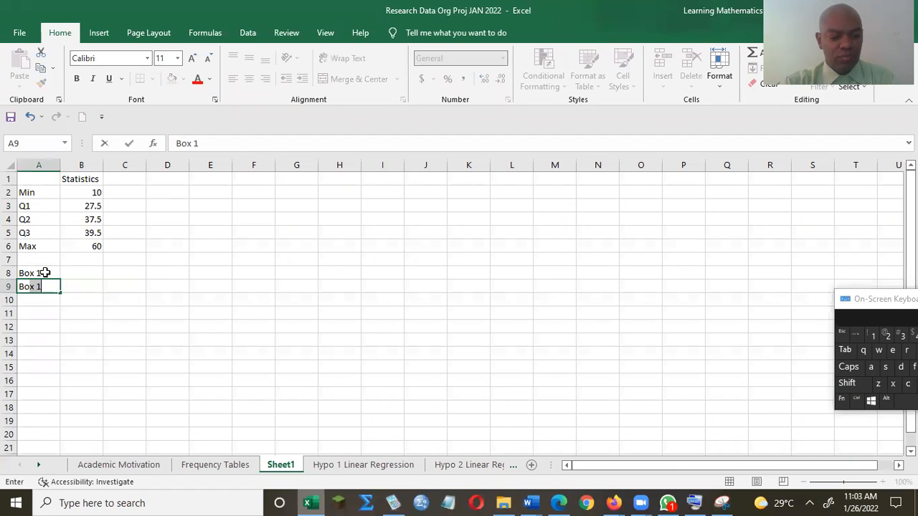
{"action": "type", "text": "2"}
{"action": "key", "text": "Return"}
{"action": "type", "text": "V"}
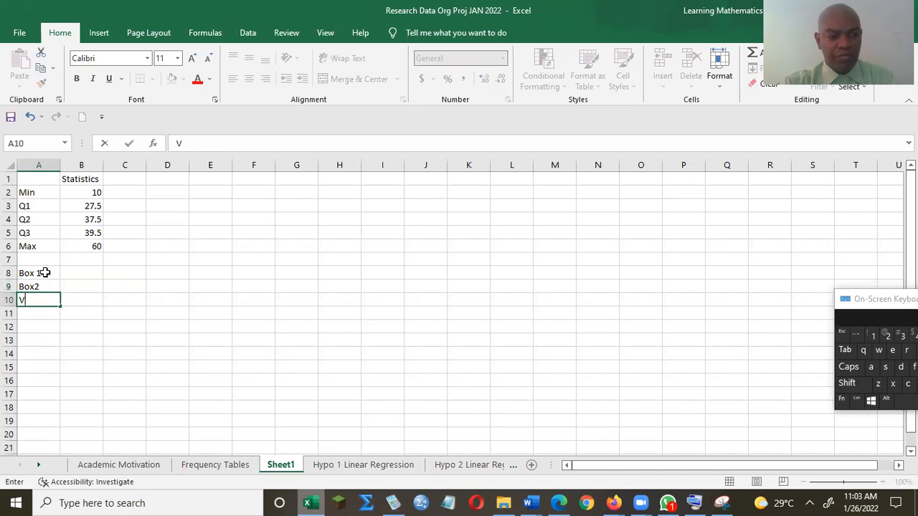
{"action": "type", "text": "Bo"}
{"action": "type", "text": "x 1"}
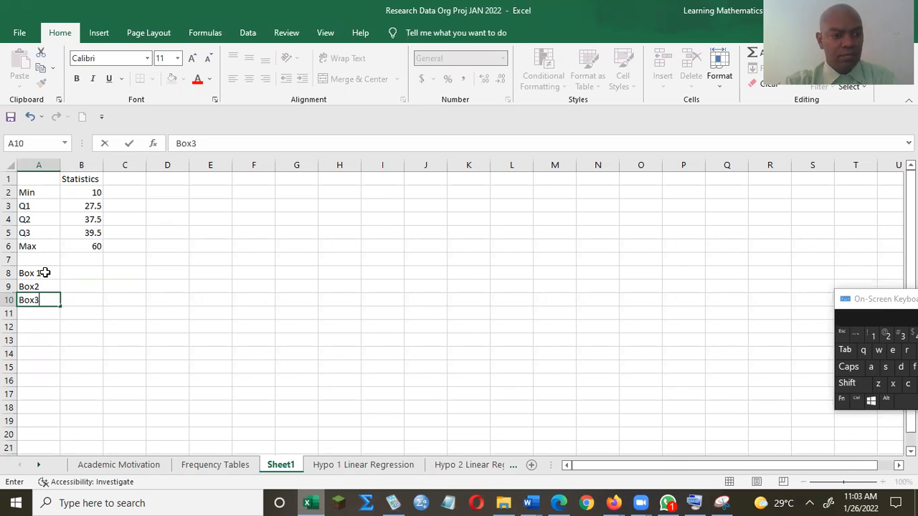
{"action": "key", "text": "Return"}
{"action": "key", "text": "Return"}
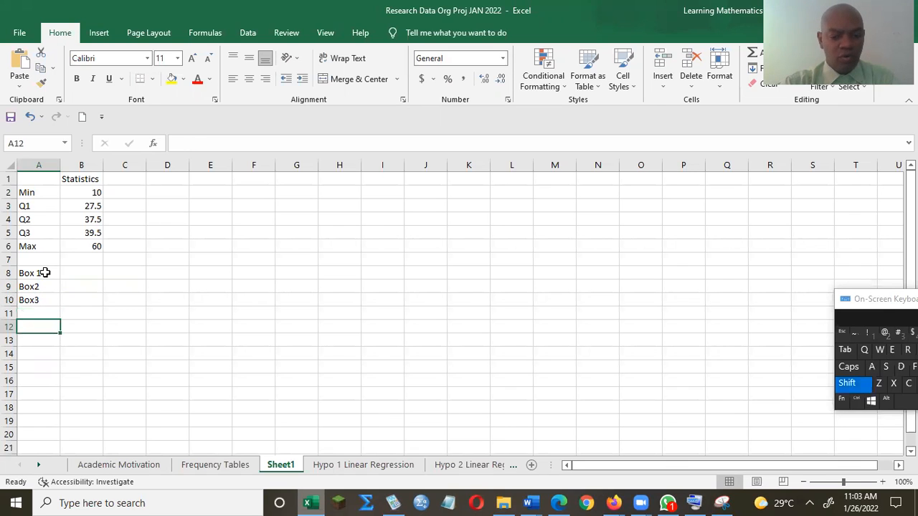
Step: Add Upper Whisker and Lower Whisker in A12:A13, AutoFit column A, and begin =B3 in B8
{"action": "type", "text": "Upper"}
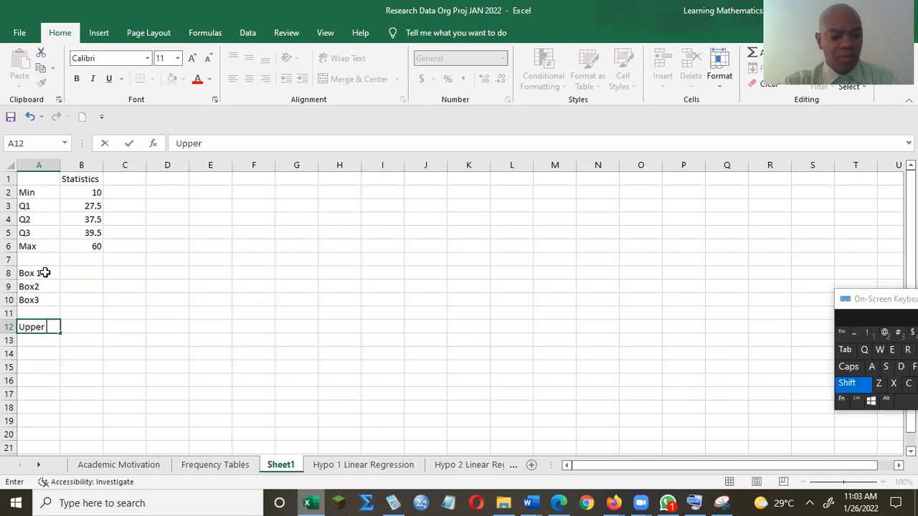
{"action": "type", "text": " Whisker"}
{"action": "key", "text": "Return"}
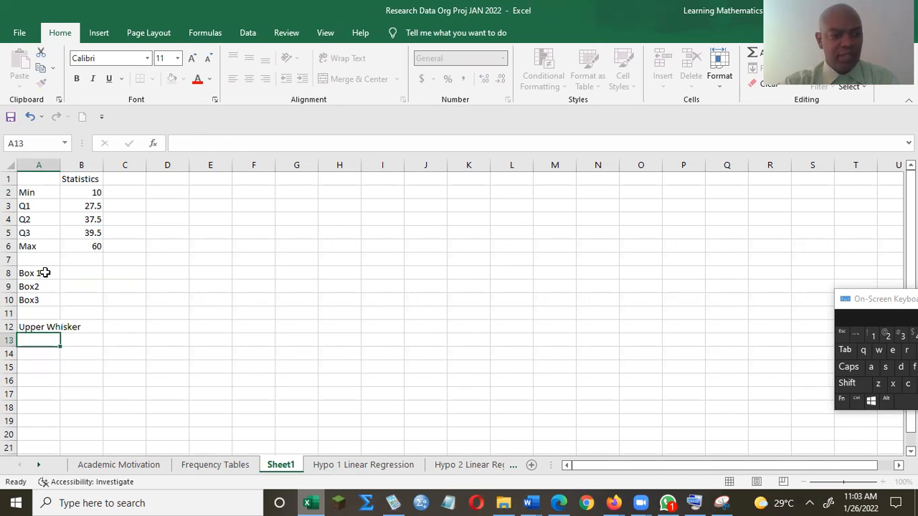
{"action": "type", "text": "Lower"}
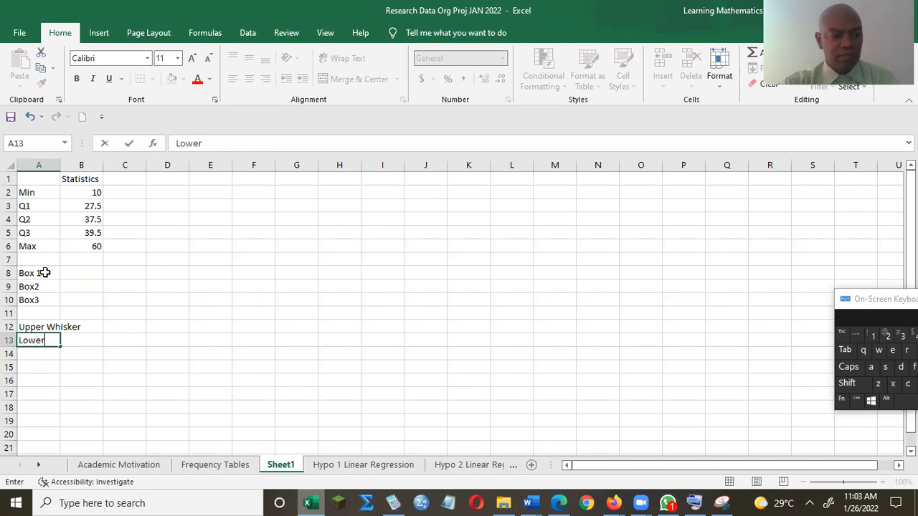
{"action": "type", "text": " Whis"}
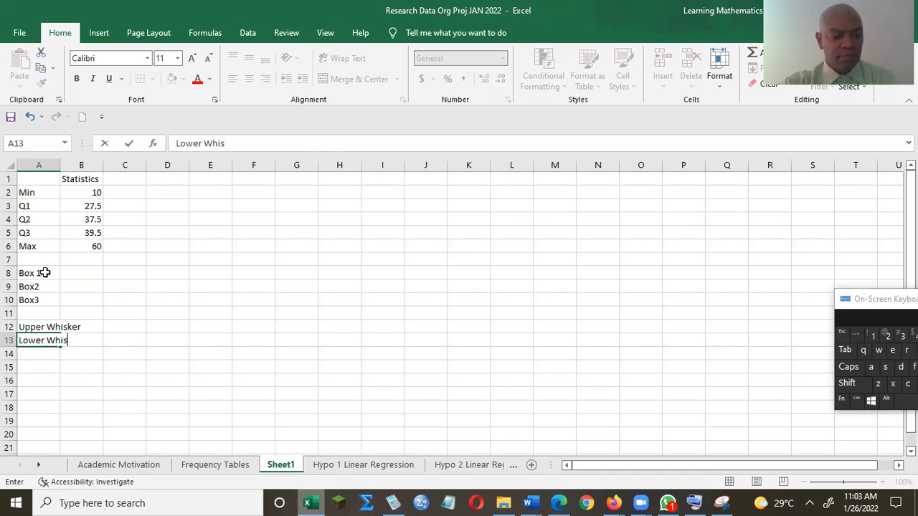
{"action": "type", "text": "ker"}
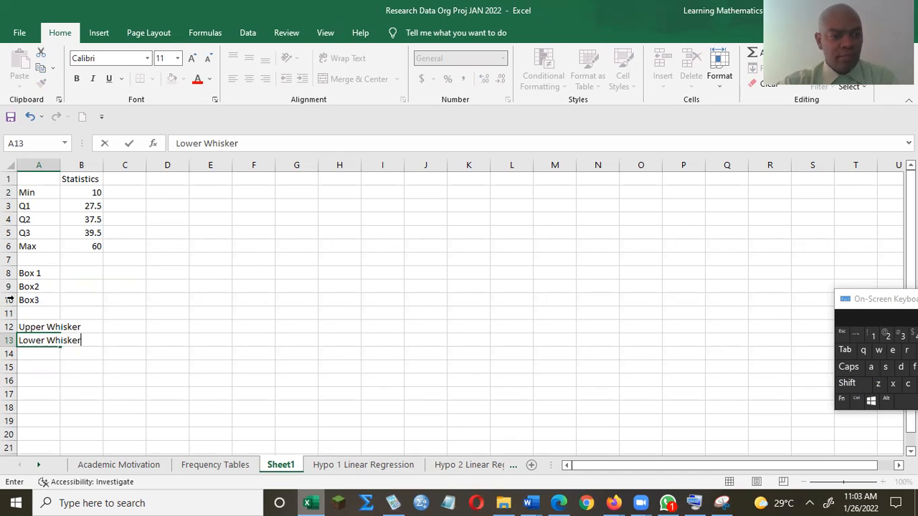
{"action": "left_click", "coordinate": [62, 374]}
{"action": "left_click", "coordinate": [41, 326]}
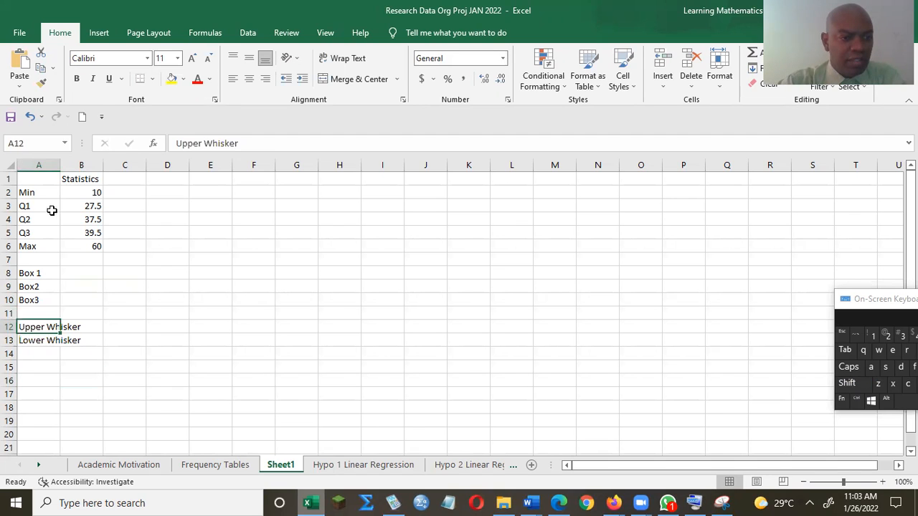
{"action": "double_click", "coordinate": [60, 164]}
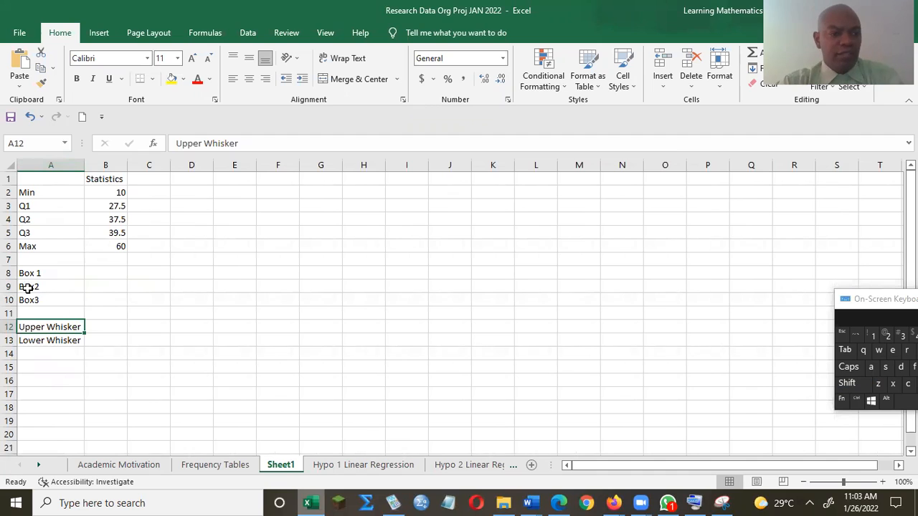
{"action": "left_click", "coordinate": [99, 277]}
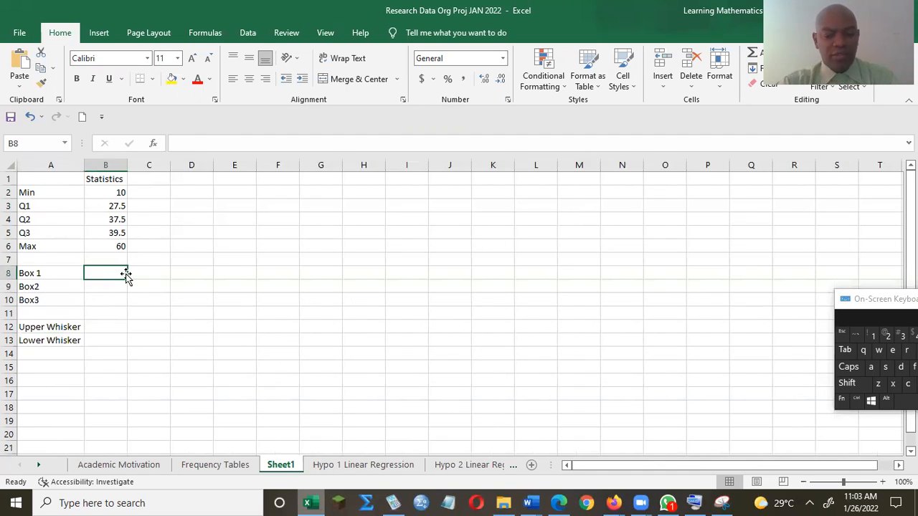
{"action": "type", "text": "="}
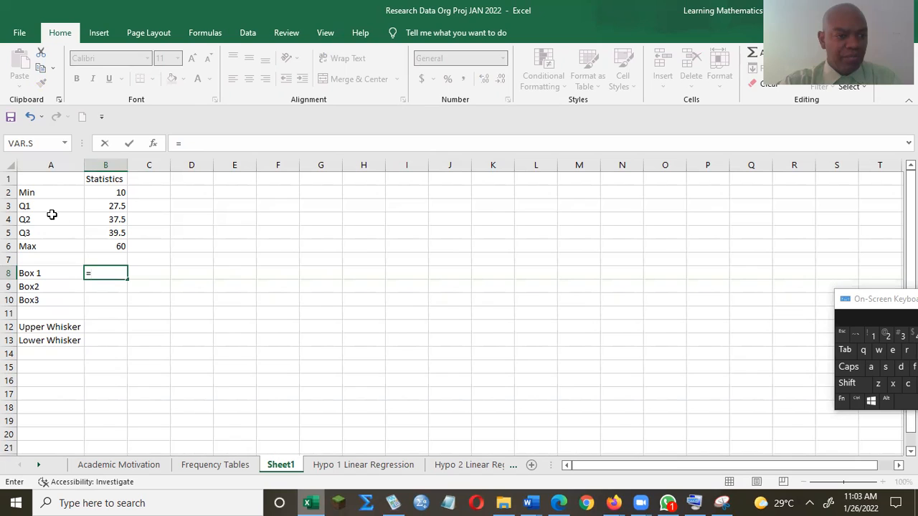
{"action": "type", "text": "B3"}
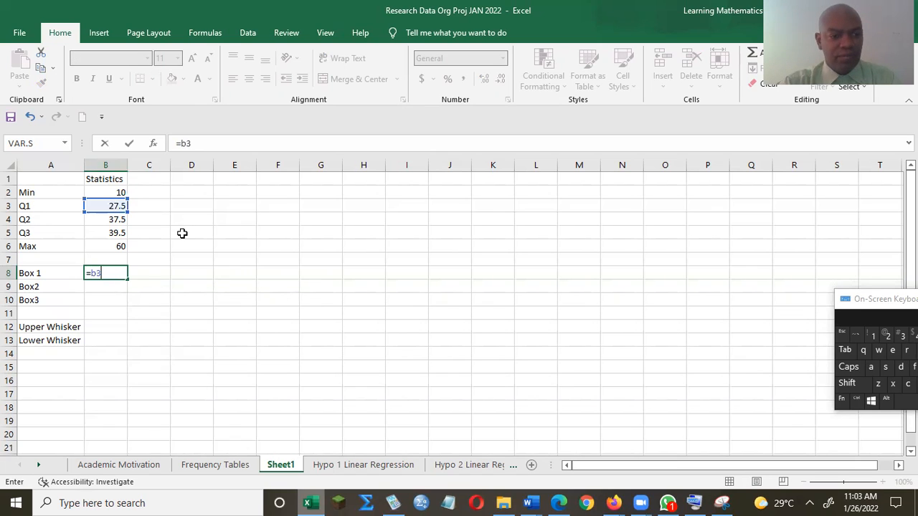
Step: Set Box 1 to =B3 (27.5) and Box2 to Q2 minus Q1 (10)
{"action": "key", "text": "Return"}
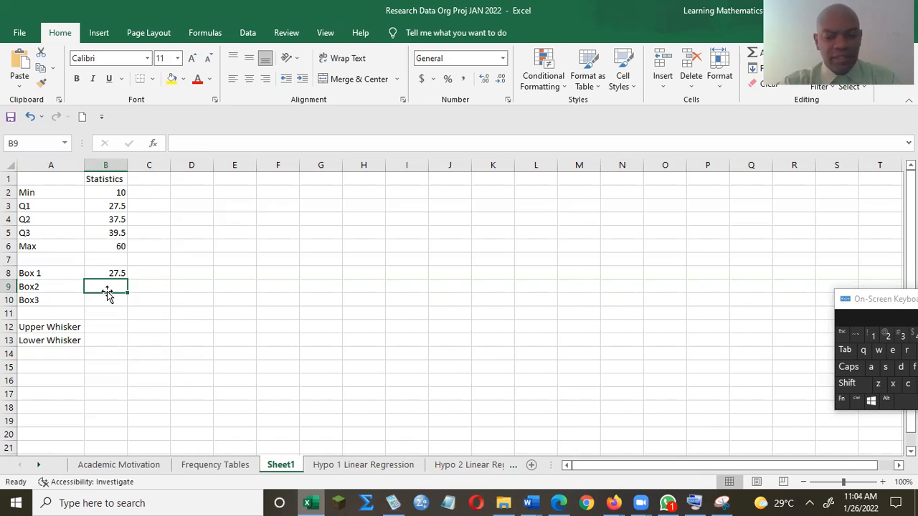
{"action": "type", "text": "="}
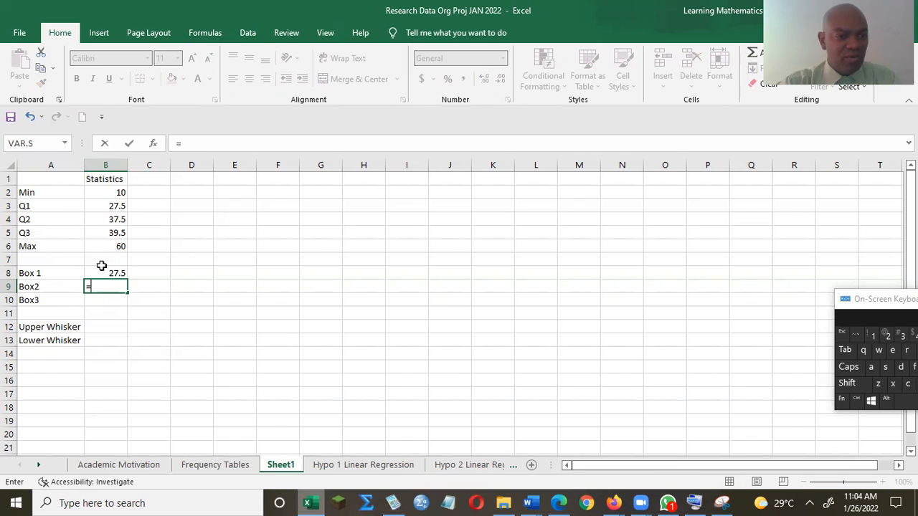
{"action": "left_click", "coordinate": [109, 218]}
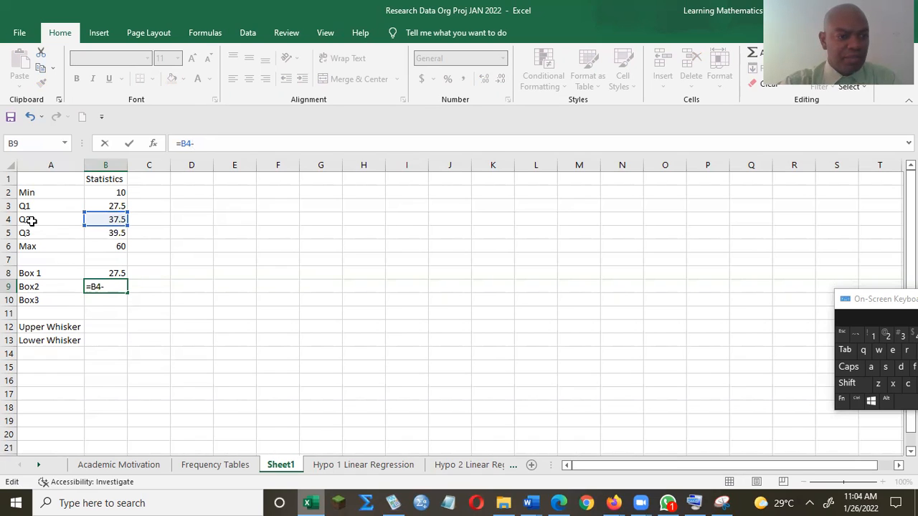
{"action": "left_click", "coordinate": [106, 206]}
{"action": "key", "text": "Return"}
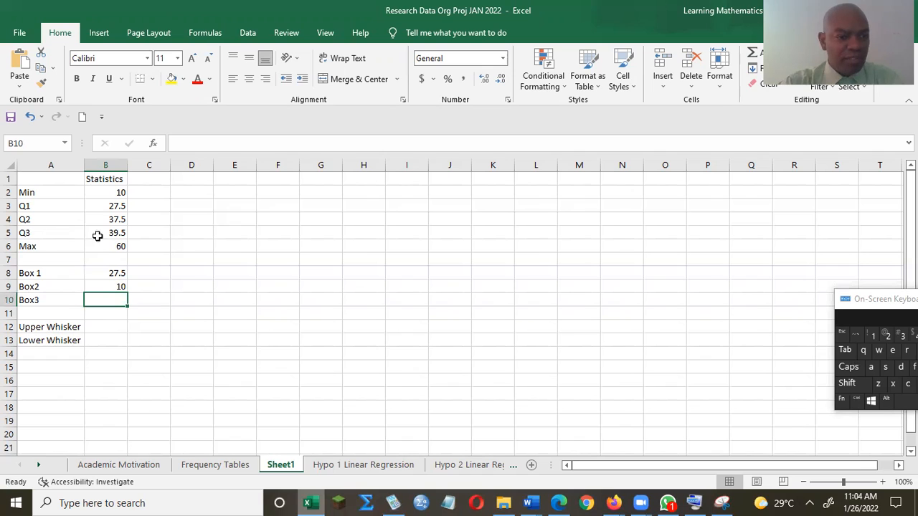
Step: Enter =B5-B4 in B10 so Box3 shows 2
{"action": "type", "text": "="}
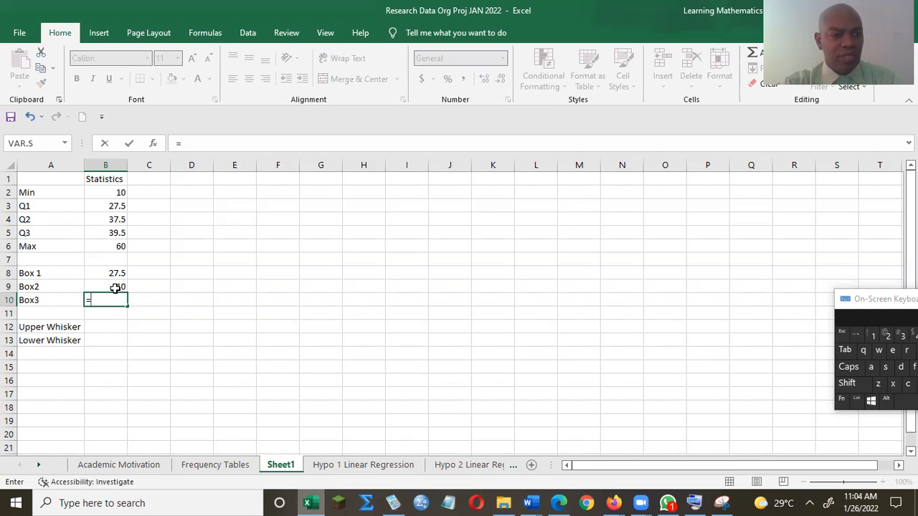
{"action": "left_click", "coordinate": [104, 235]}
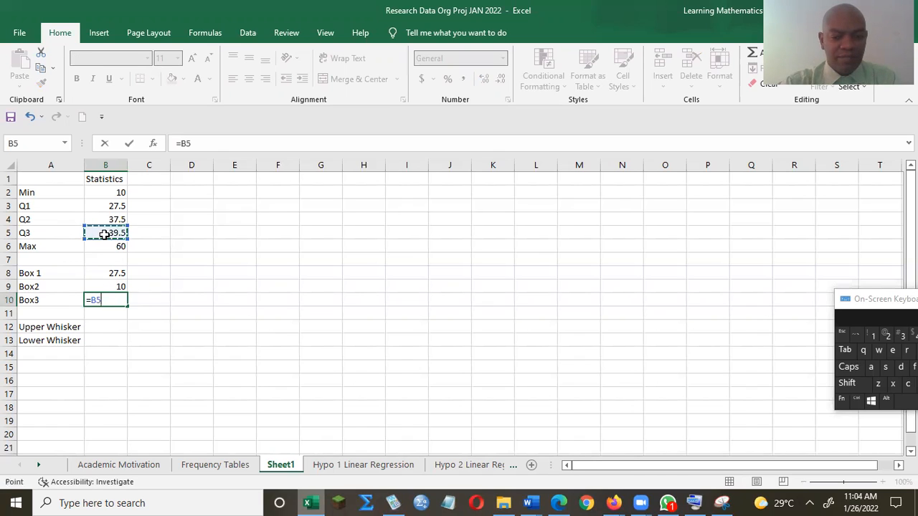
{"action": "type", "text": "-"}
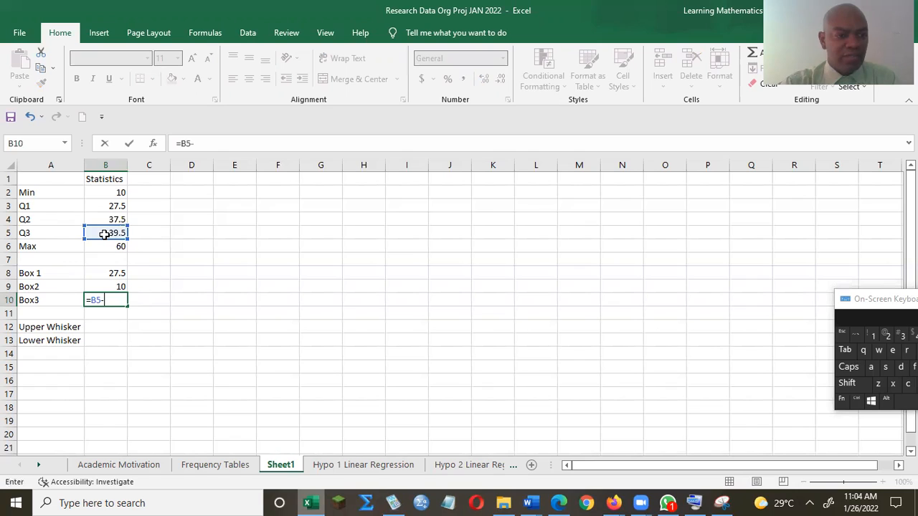
{"action": "left_click", "coordinate": [112, 220]}
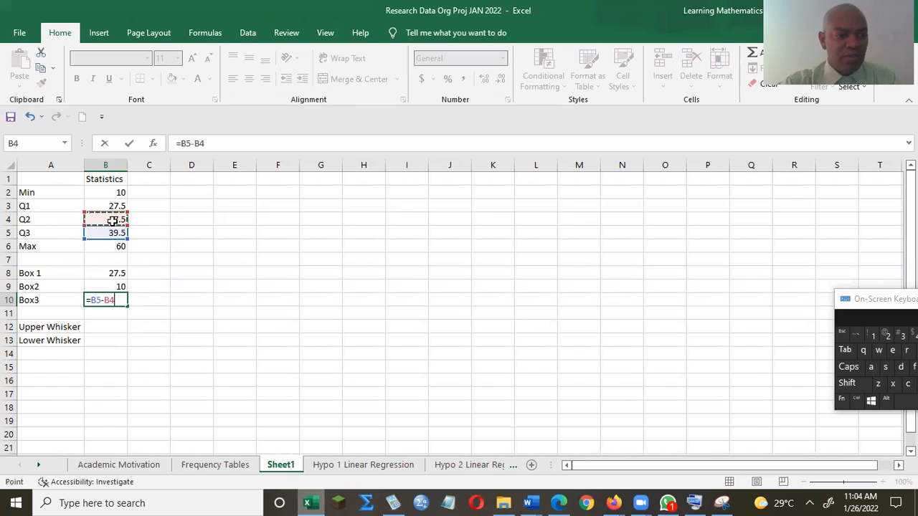
{"action": "key", "text": "Return"}
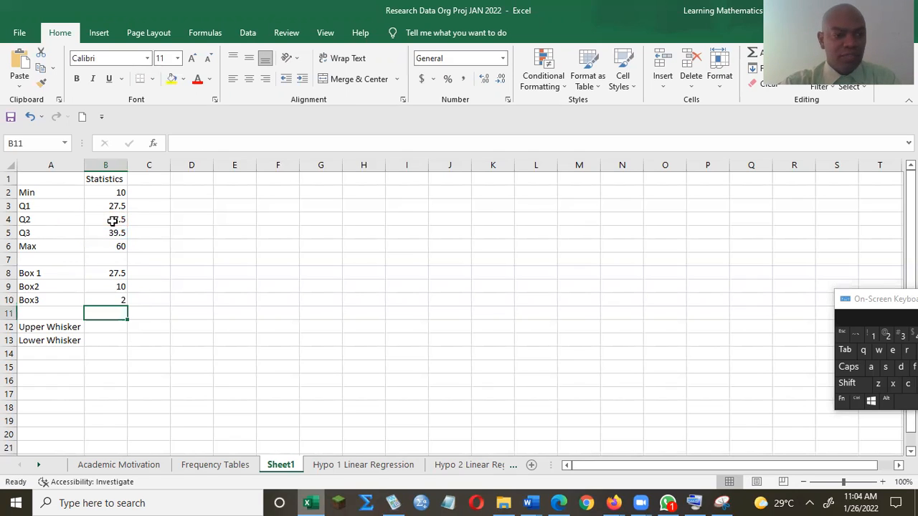
Step: Enter =b6-b5 in B12 (20.5) and =b3-b2 in B13 (17.5) for the whiskers
{"action": "left_click", "coordinate": [104, 327]}
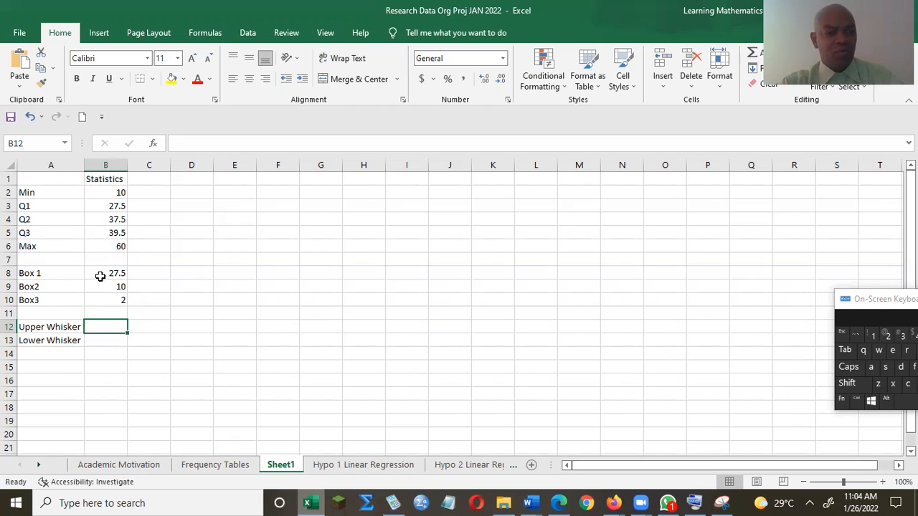
{"action": "type", "text": "="}
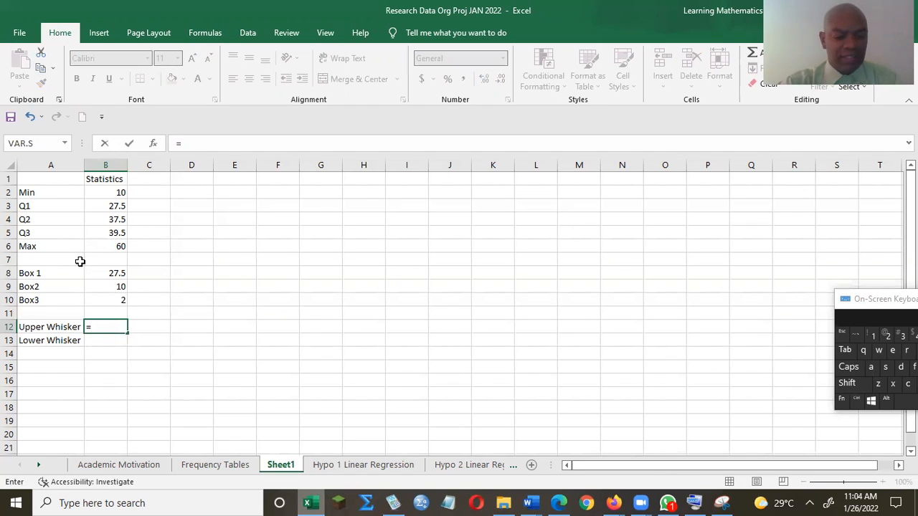
{"action": "type", "text": "b6"}
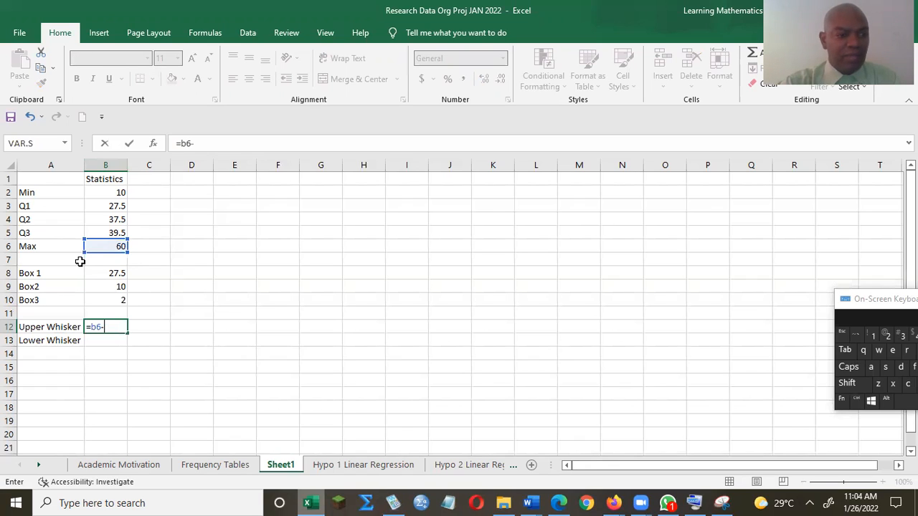
{"action": "type", "text": "-b5"}
{"action": "key", "text": "Return"}
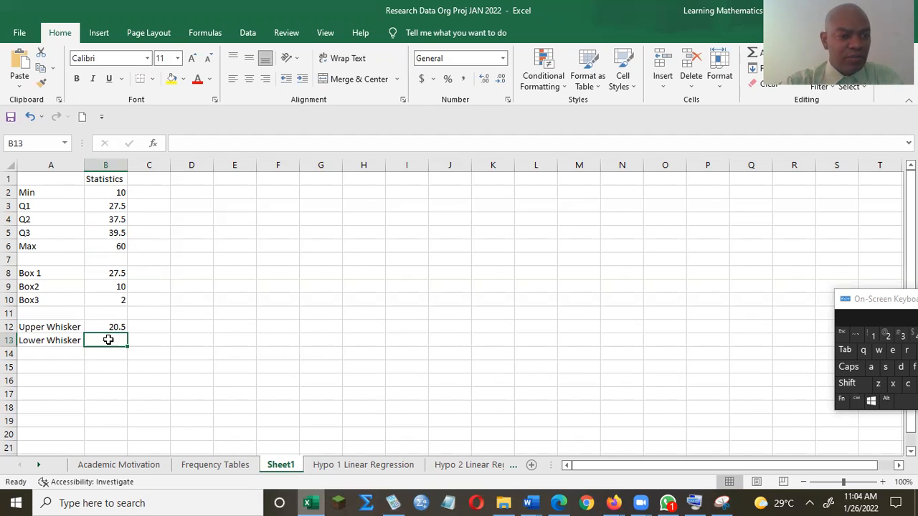
{"action": "type", "text": "="}
{"action": "key", "text": "BackSpace"}
{"action": "type", "text": "="}
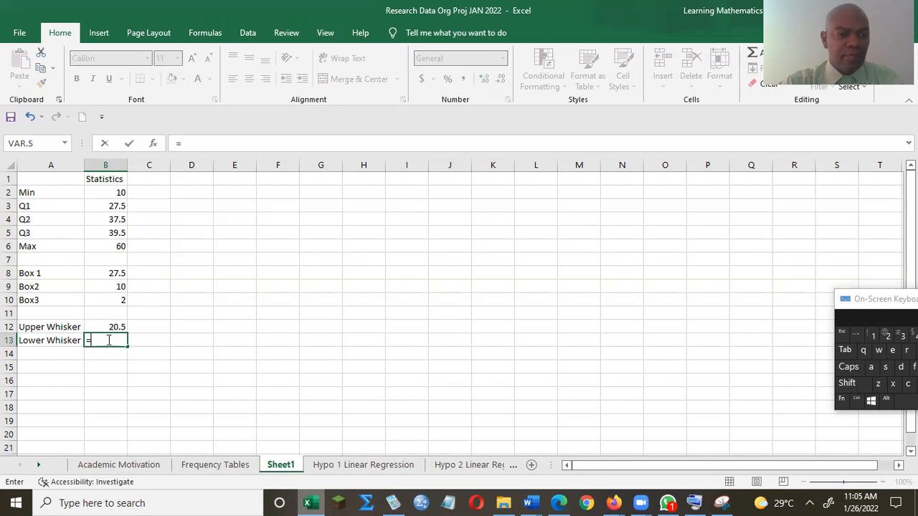
{"action": "type", "text": "b3"}
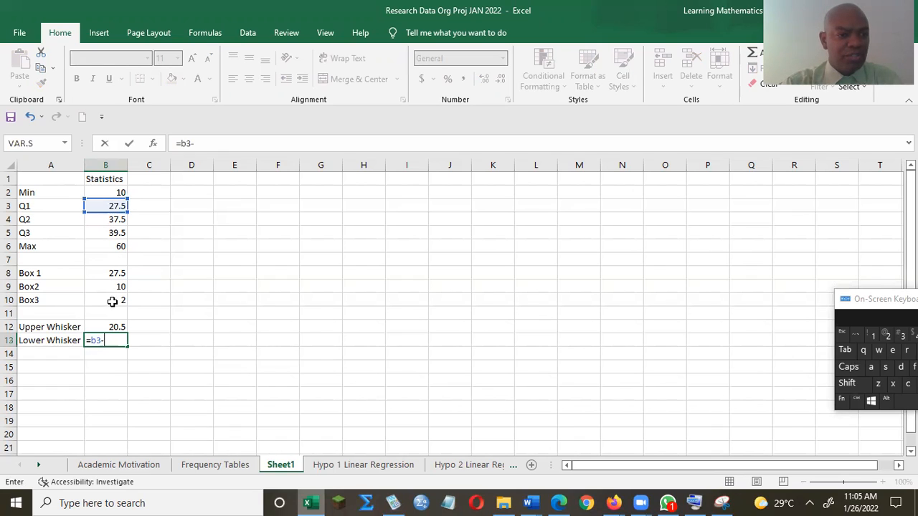
{"action": "type", "text": "-b2"}
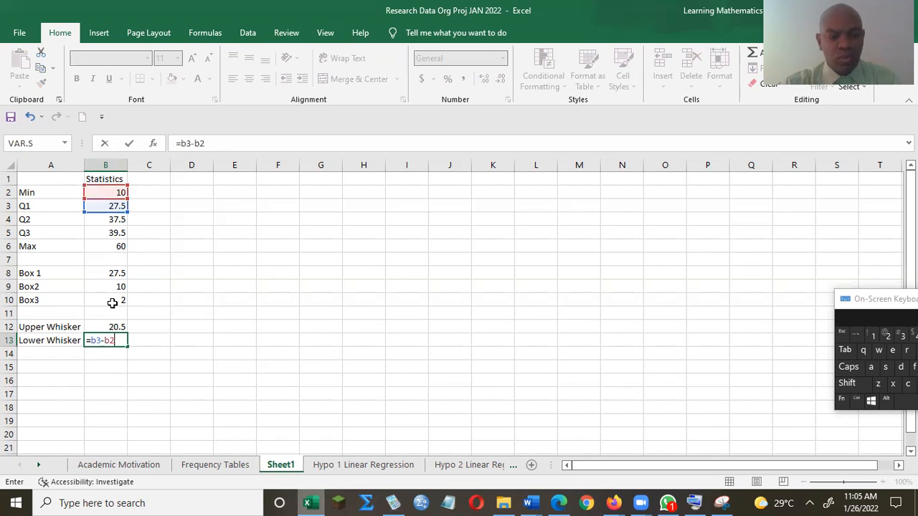
{"action": "key", "text": "Return"}
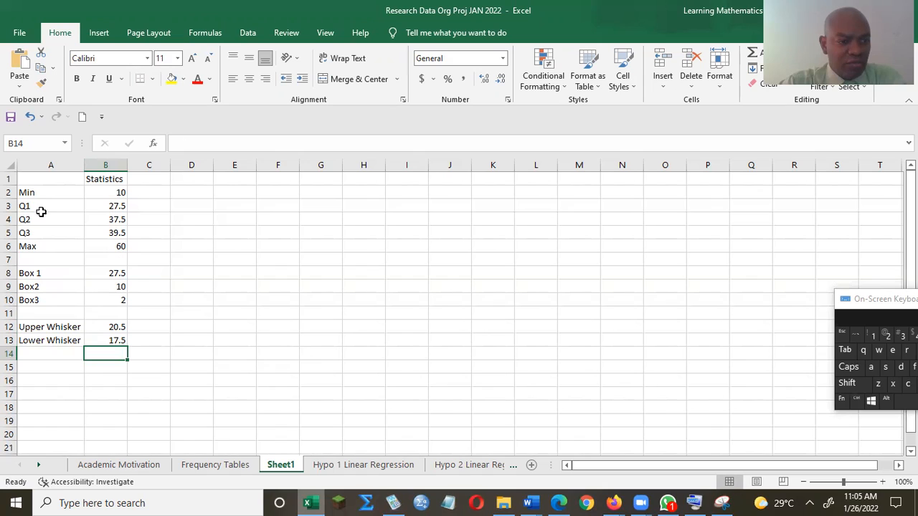
{"action": "left_click", "coordinate": [115, 272]}
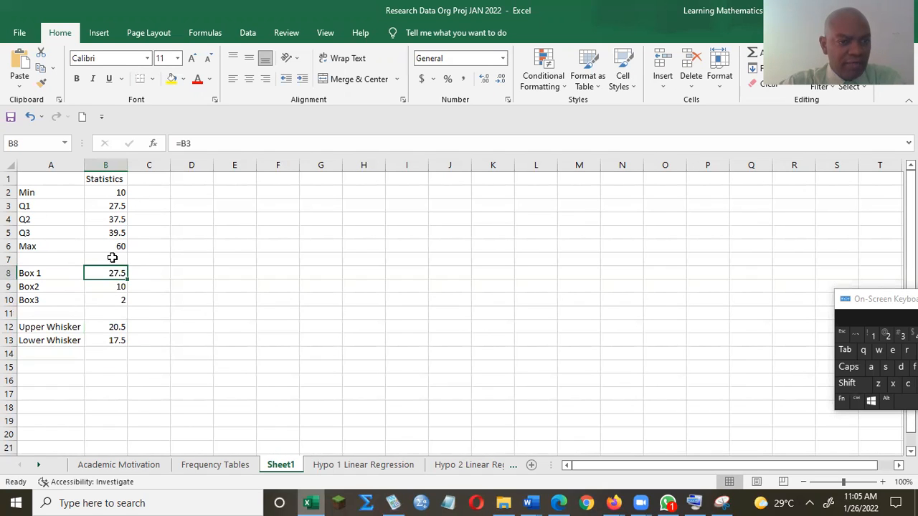
{"action": "left_click", "coordinate": [100, 286]}
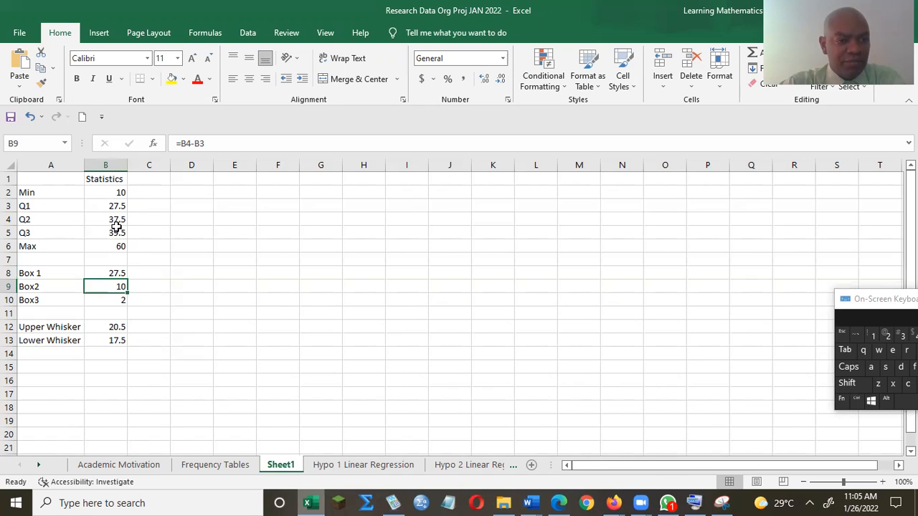
{"action": "left_click", "coordinate": [110, 300]}
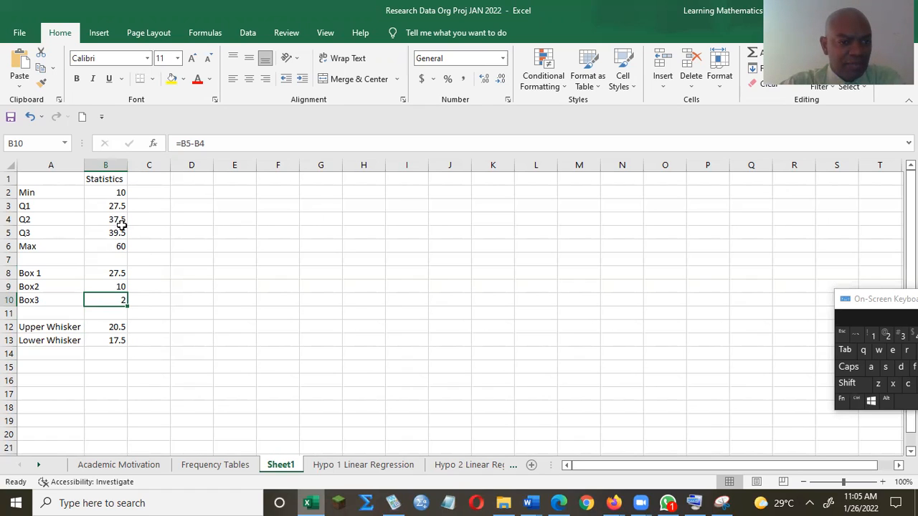
{"action": "left_click", "coordinate": [112, 327]}
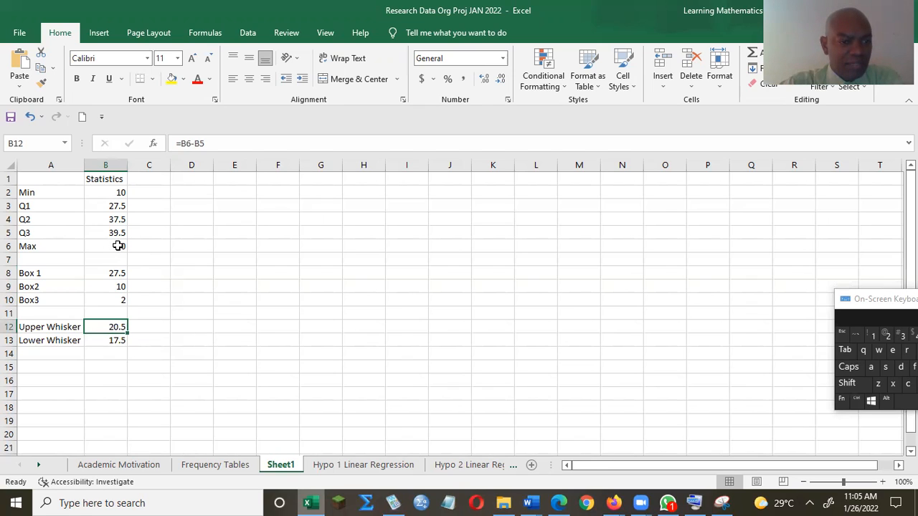
{"action": "left_click", "coordinate": [114, 342]}
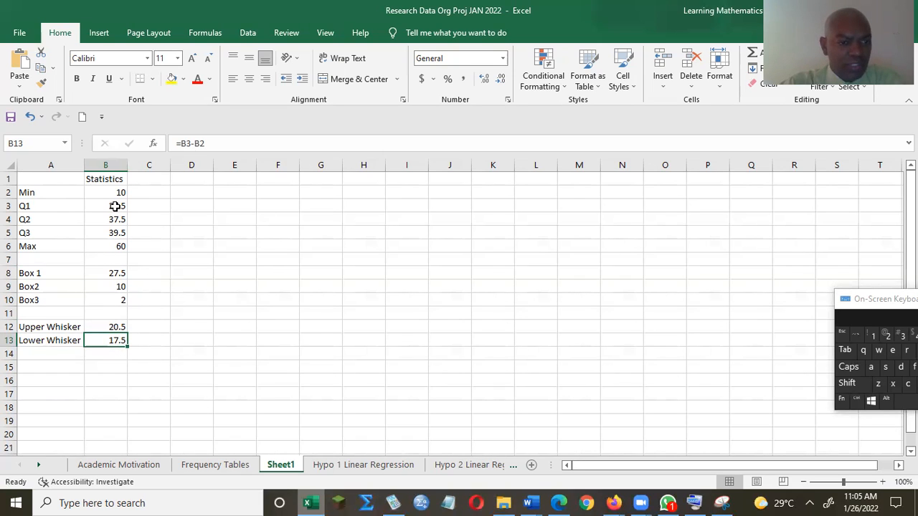
{"action": "left_click", "coordinate": [57, 178]}
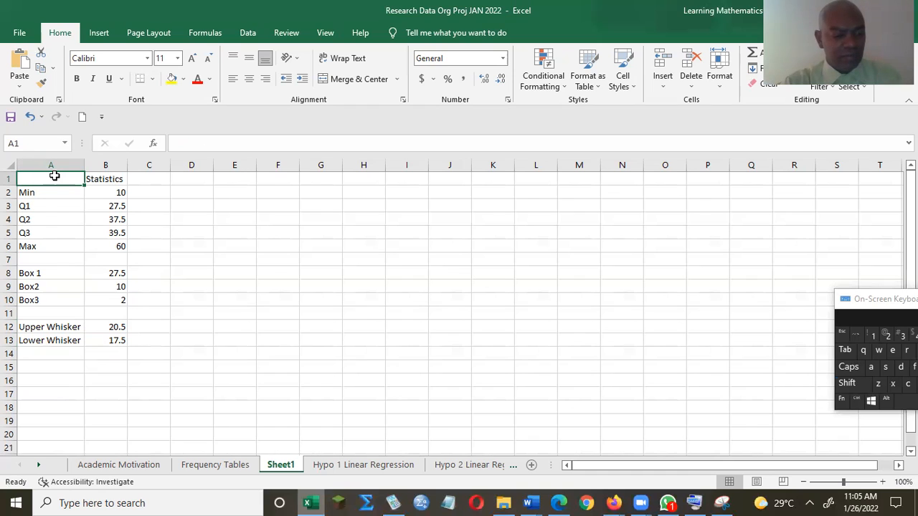
Step: Select A1:B1 together with A8:B10 (Box 1 to Box3 and their values)
{"action": "key", "text": "shift"}
{"action": "key", "text": "shift+Right"}
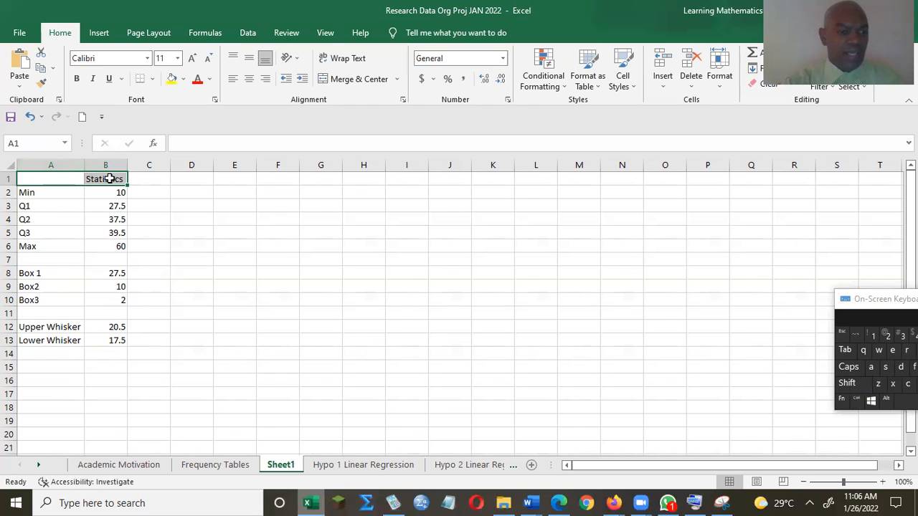
{"action": "key", "text": "ctrl"}
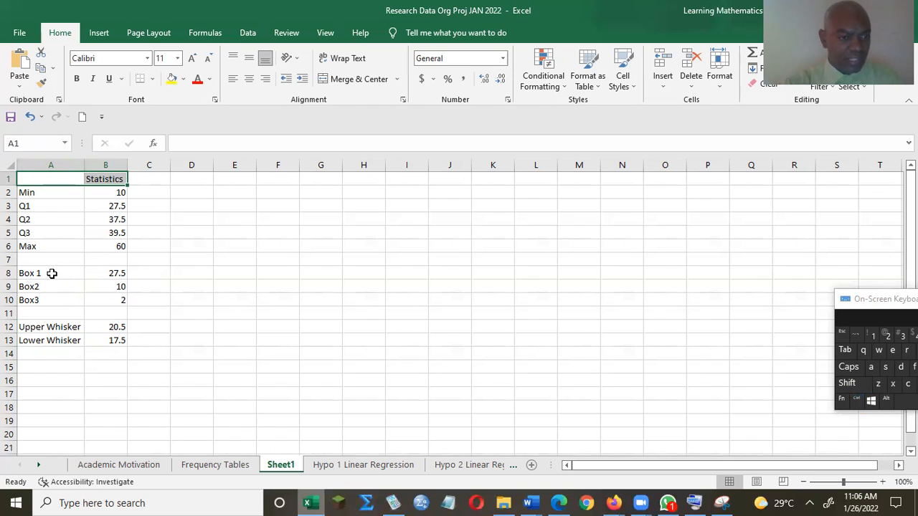
{"action": "left_click", "coordinate": [52, 274]}
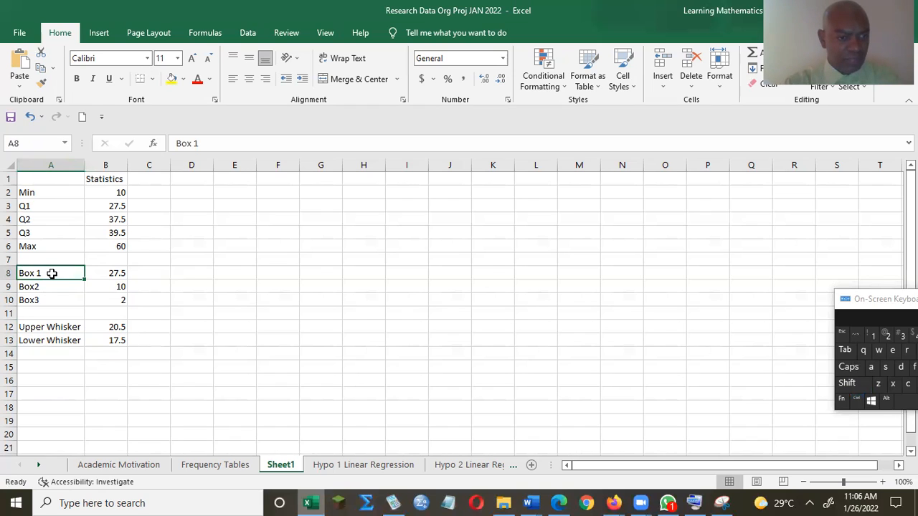
{"action": "left_click", "coordinate": [48, 182]}
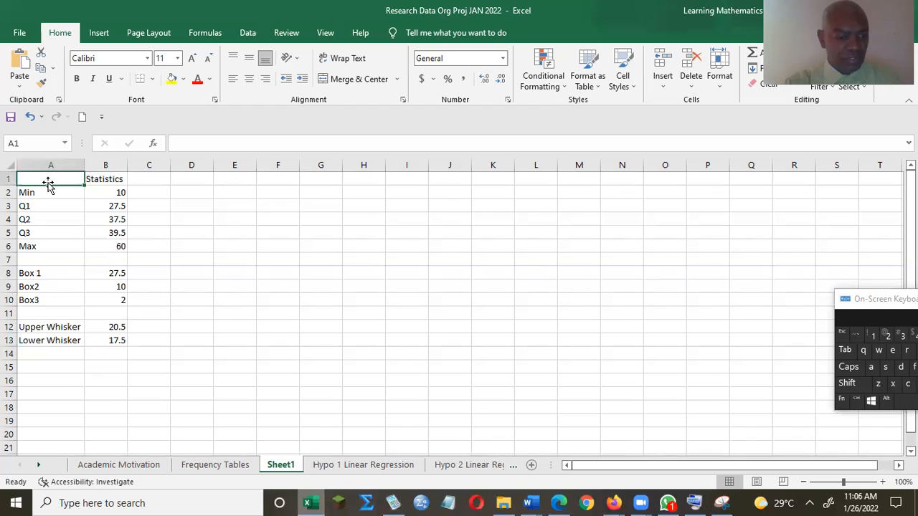
{"action": "key", "text": "shift"}
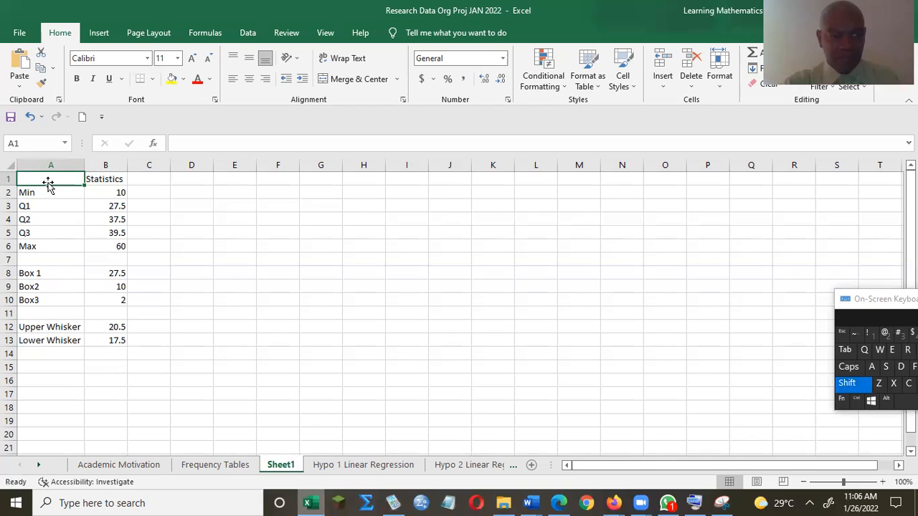
{"action": "key", "text": "shift+Right"}
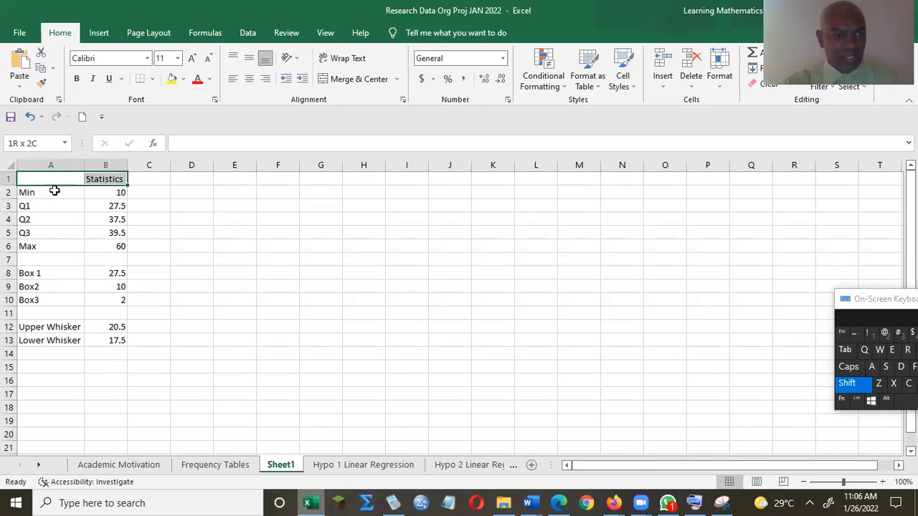
{"action": "left_click", "coordinate": [44, 272], "text": "shift"}
{"action": "left_click", "coordinate": [48, 180]}
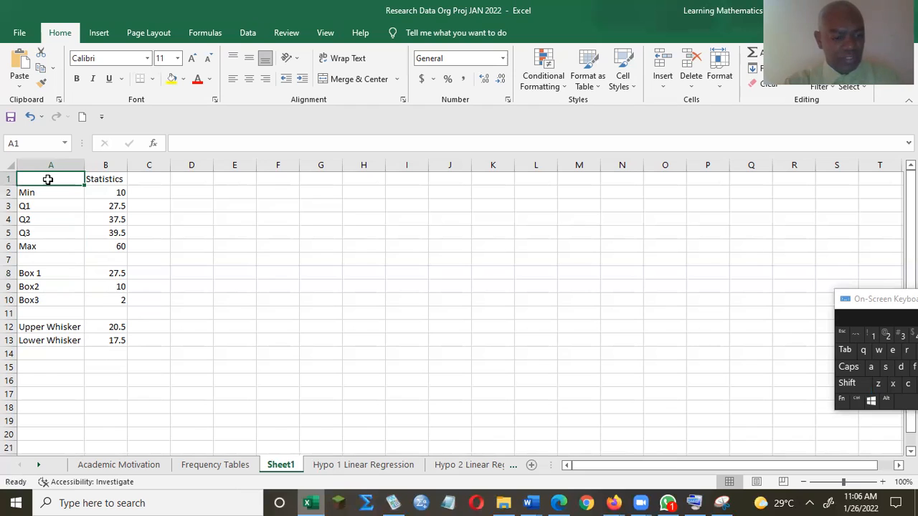
{"action": "left_click_drag", "start_coordinate": [48, 180], "coordinate": [104, 177]}
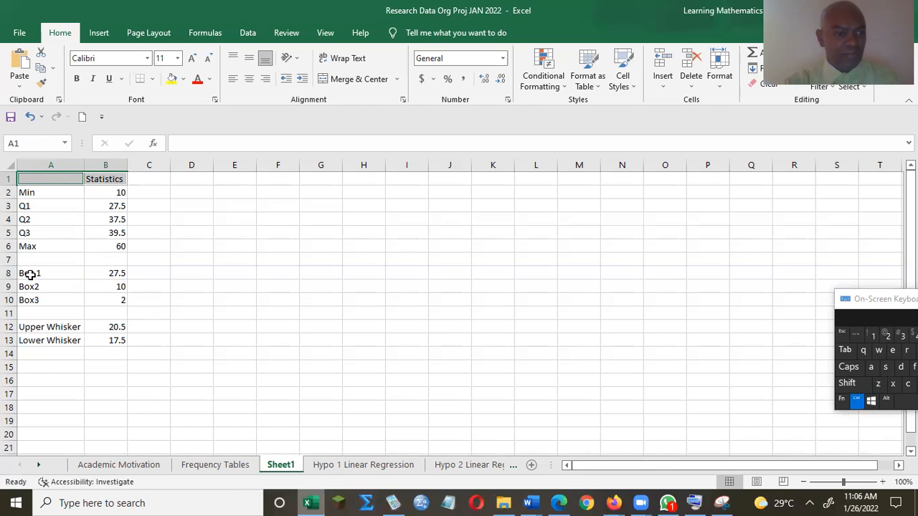
{"action": "left_click", "coordinate": [69, 193]}
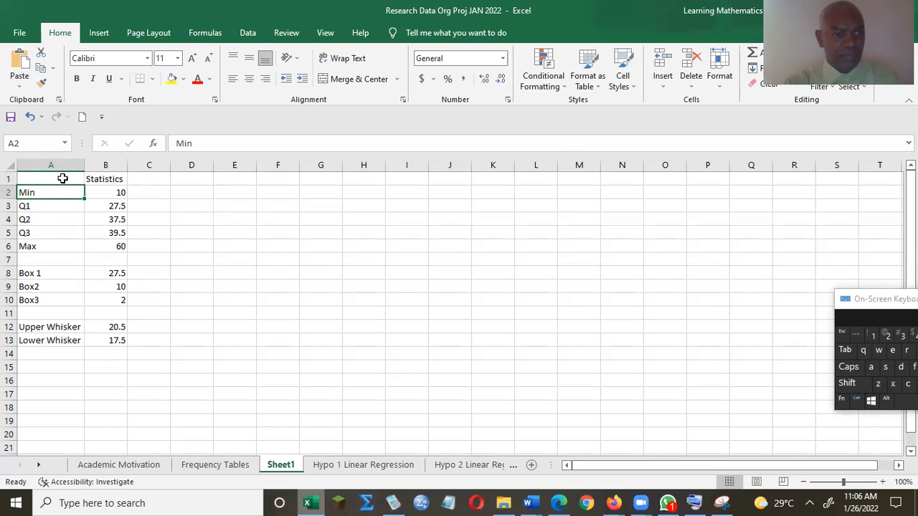
{"action": "left_click", "coordinate": [63, 175]}
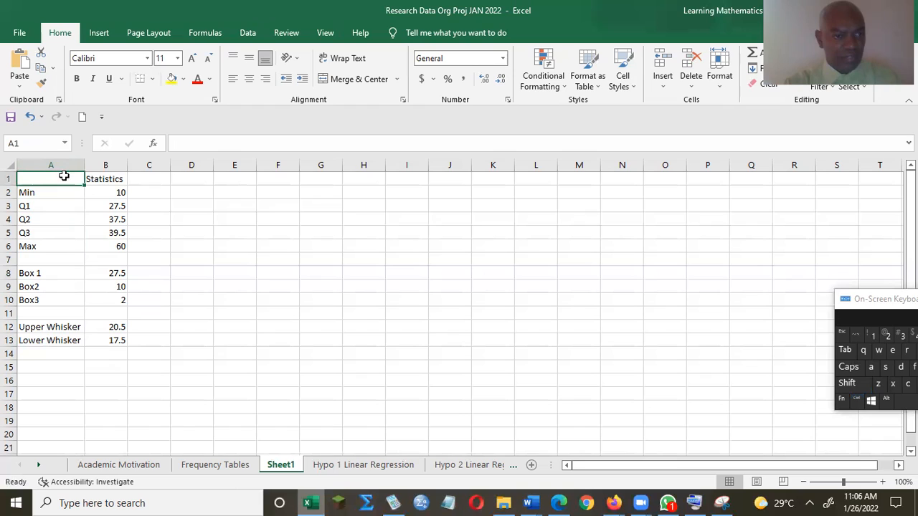
{"action": "key", "text": "ctrl"}
{"action": "key", "text": "ctrl"}
{"action": "left_click_drag", "start_coordinate": [63, 175], "coordinate": [111, 177]}
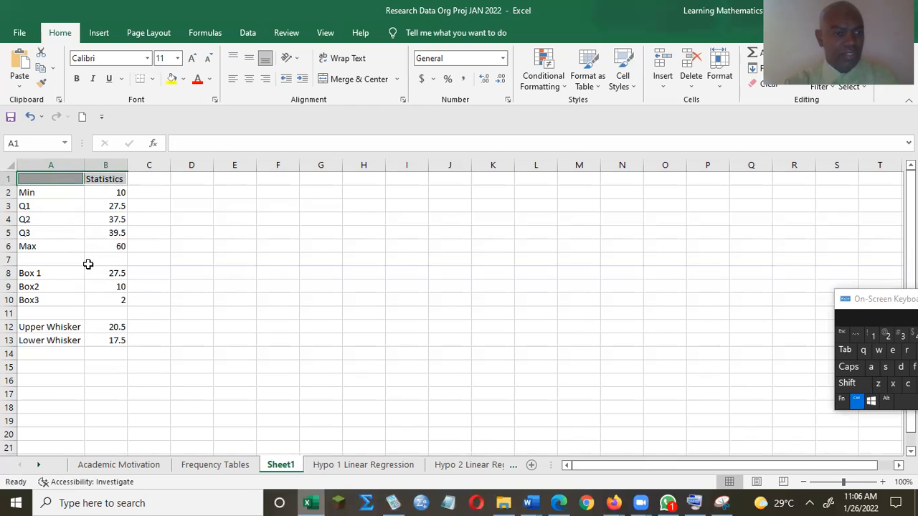
{"action": "left_click", "coordinate": [47, 273], "text": "ctrl"}
{"action": "left_click_drag", "start_coordinate": [78, 269], "coordinate": [117, 300]}
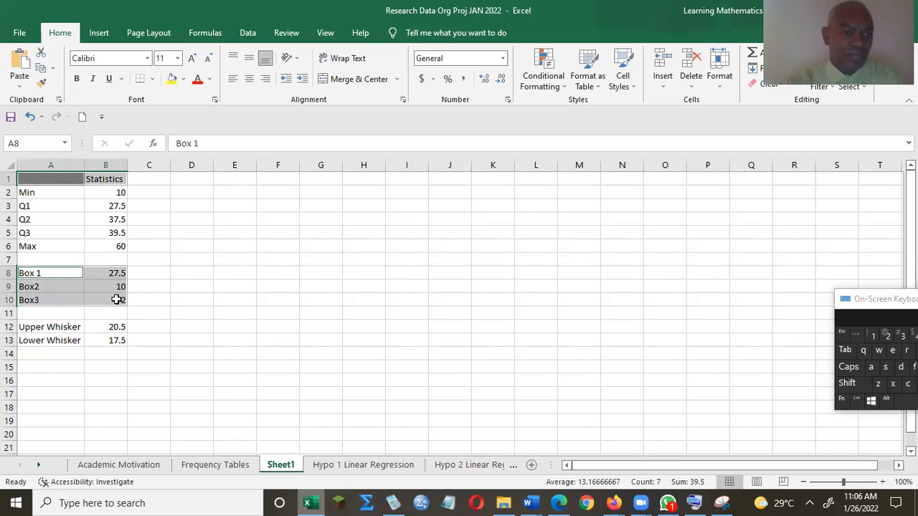
Step: Insert a 2-D Stacked Column chart and switch row/column twice to stack the boxes
{"action": "left_click", "coordinate": [95, 33]}
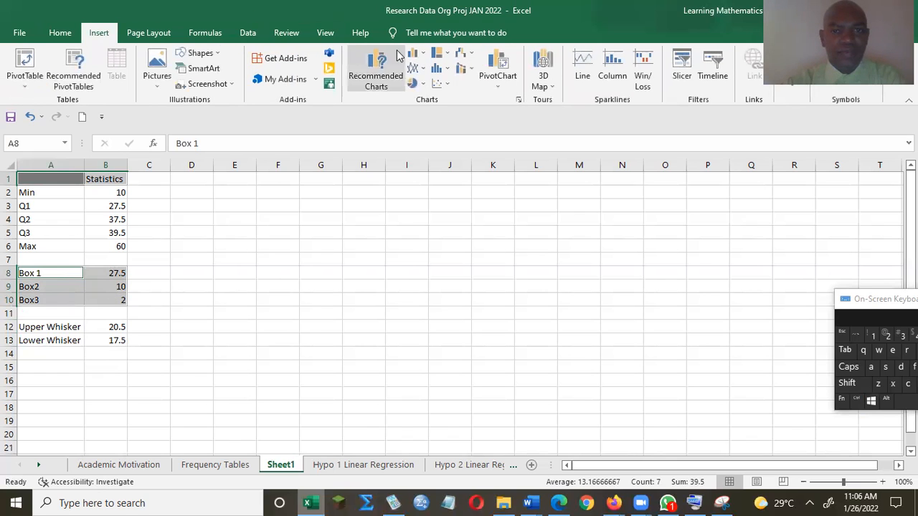
{"action": "left_click", "coordinate": [420, 54]}
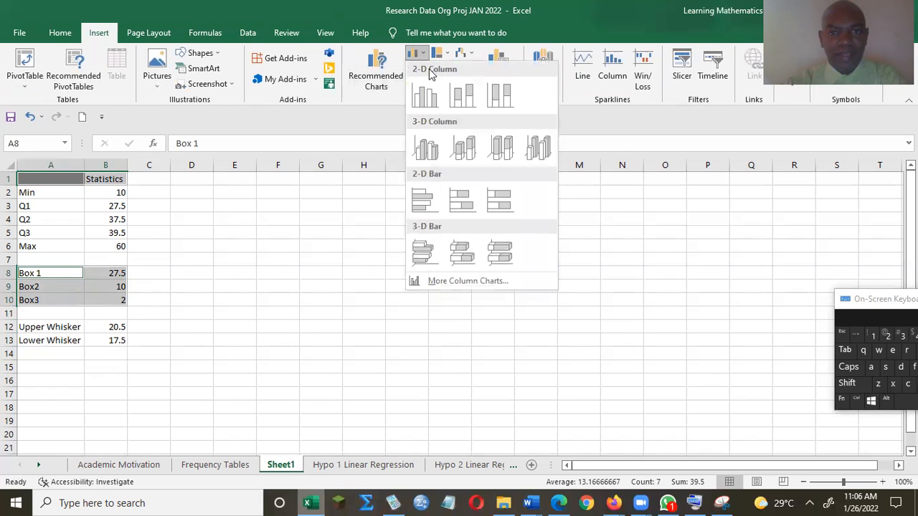
{"action": "left_click", "coordinate": [460, 92]}
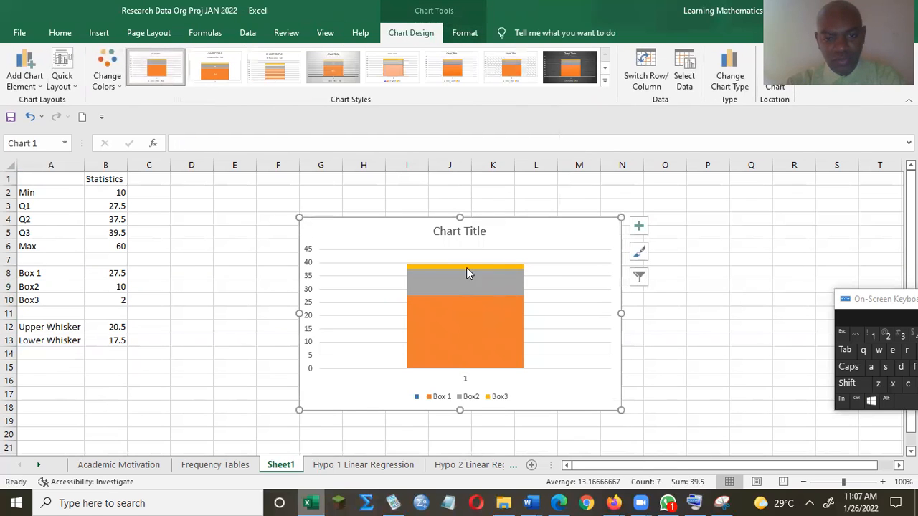
{"action": "mouse_move", "coordinate": [473, 318]}
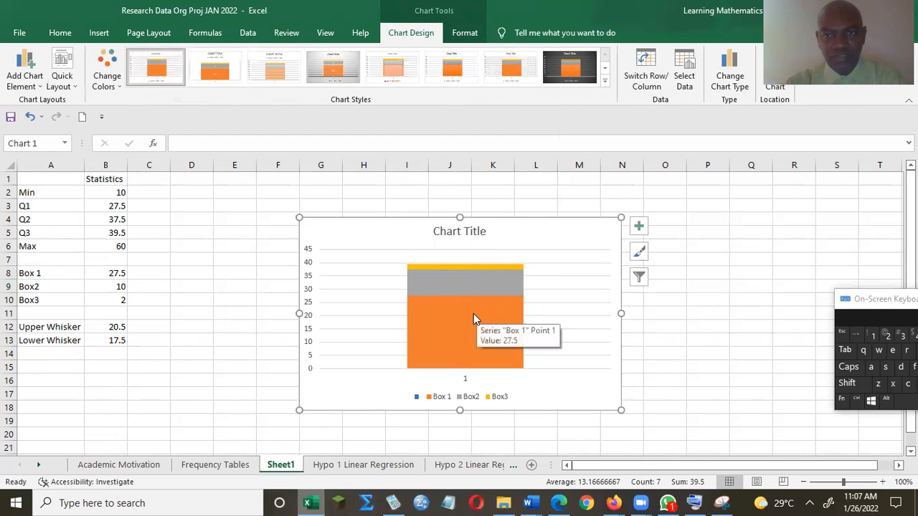
{"action": "left_click", "coordinate": [646, 65]}
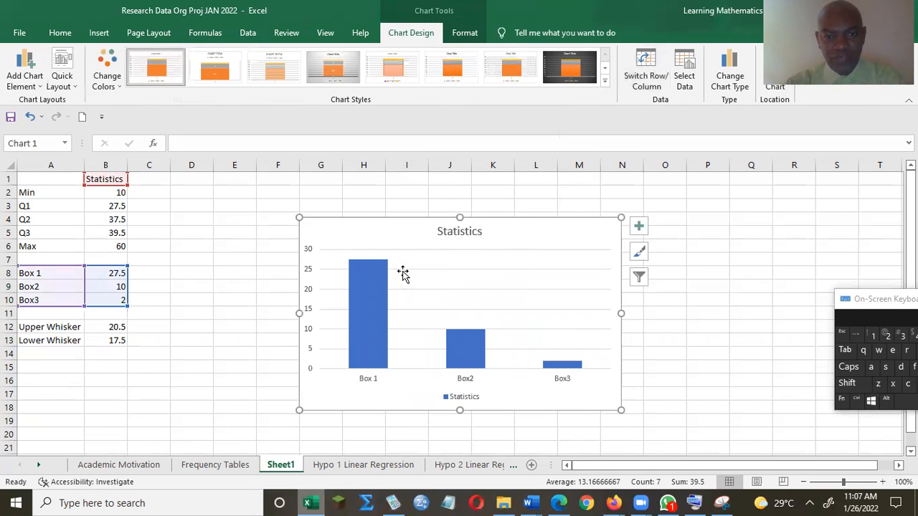
{"action": "left_click", "coordinate": [646, 74]}
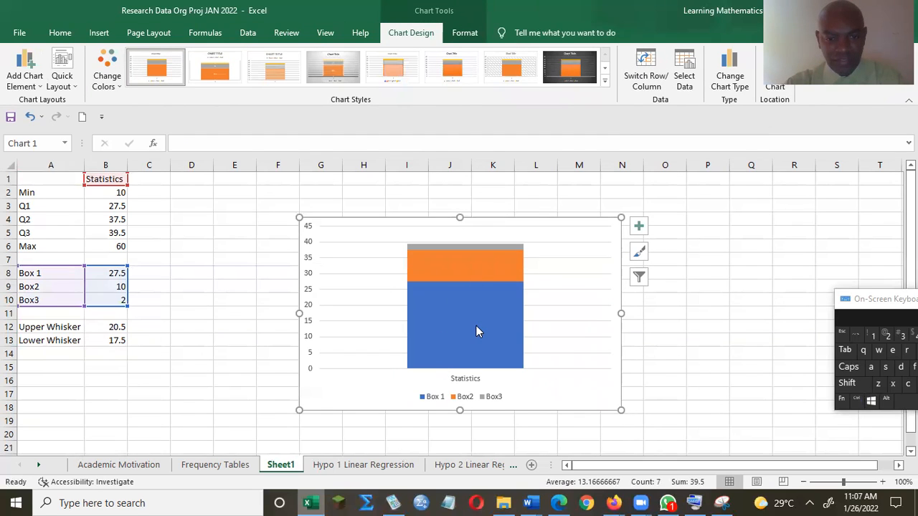
Step: Delete the chart legend and set the Box 1 series fill to No fill
{"action": "left_click", "coordinate": [479, 398]}
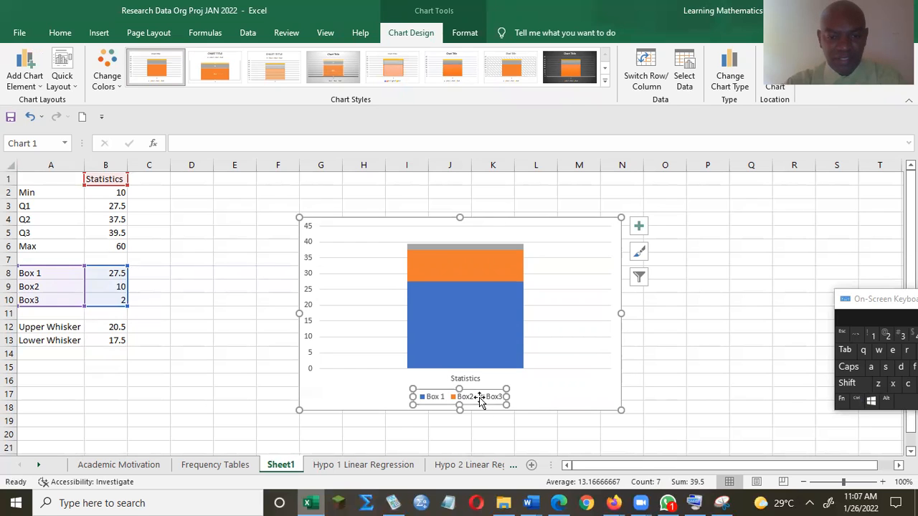
{"action": "key", "text": "Delete"}
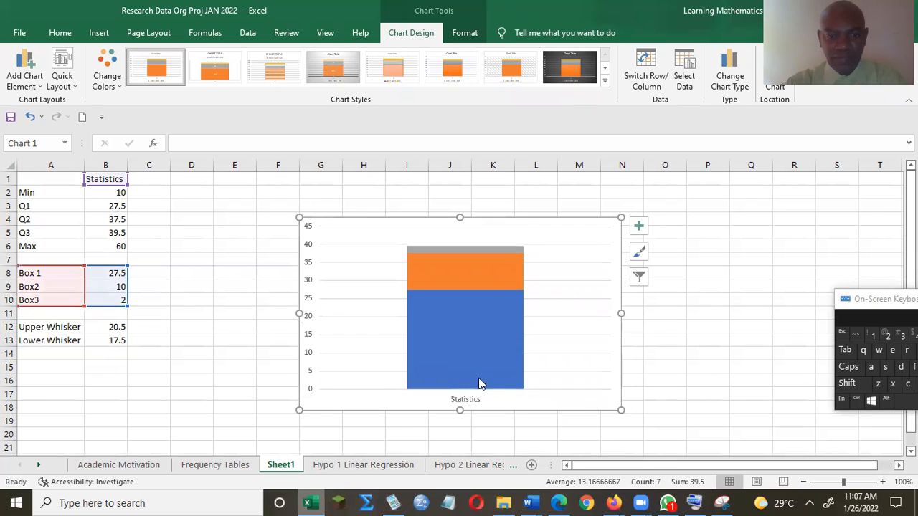
{"action": "left_click", "coordinate": [474, 313]}
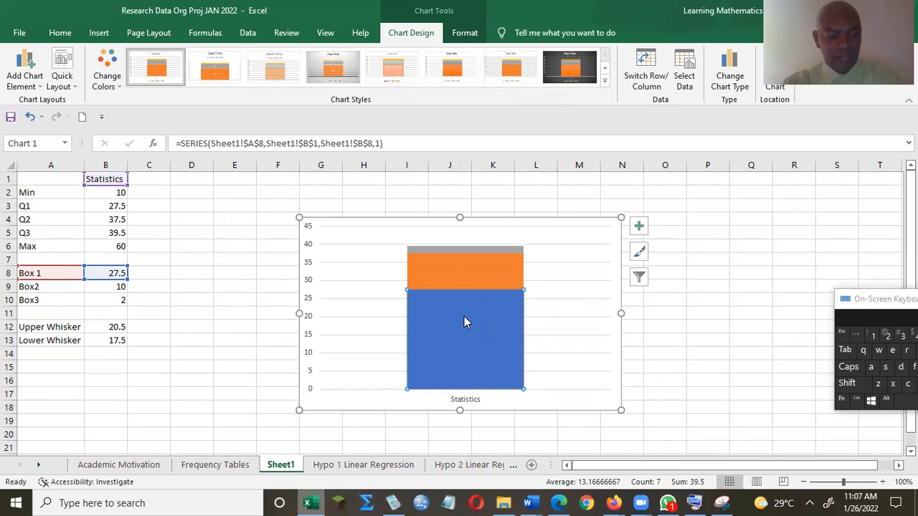
{"action": "key", "text": "shift"}
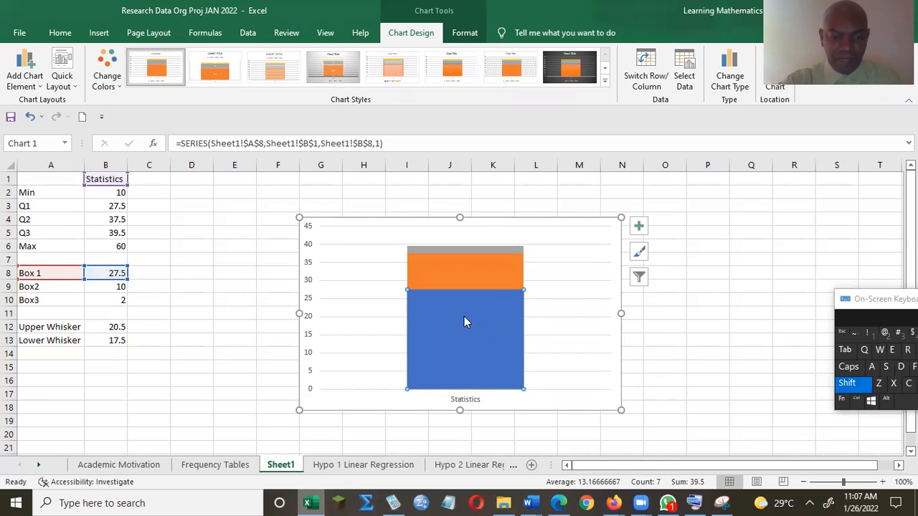
{"action": "key", "text": "shift+F10"}
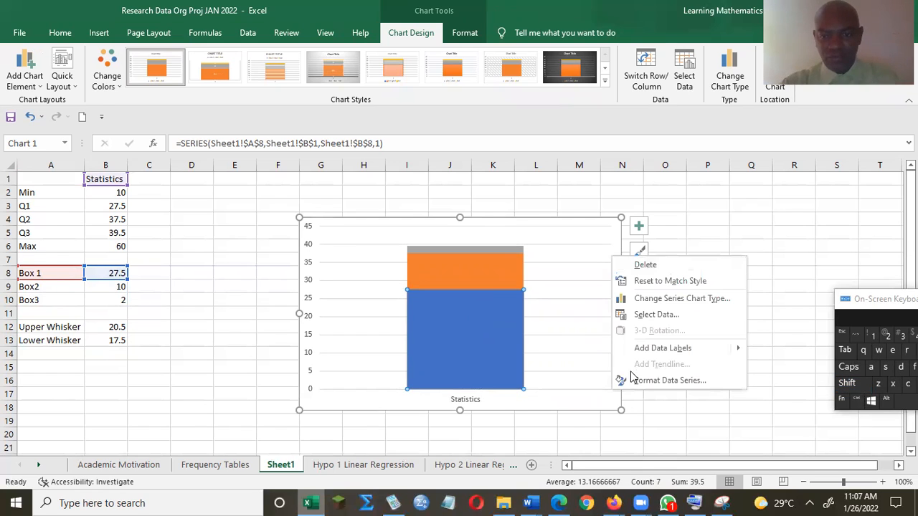
{"action": "left_click", "coordinate": [652, 380]}
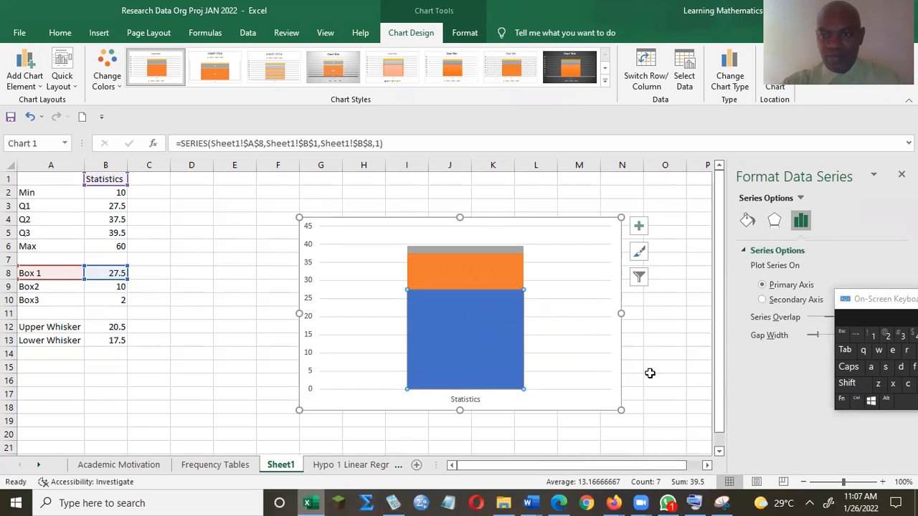
{"action": "left_click", "coordinate": [746, 221]}
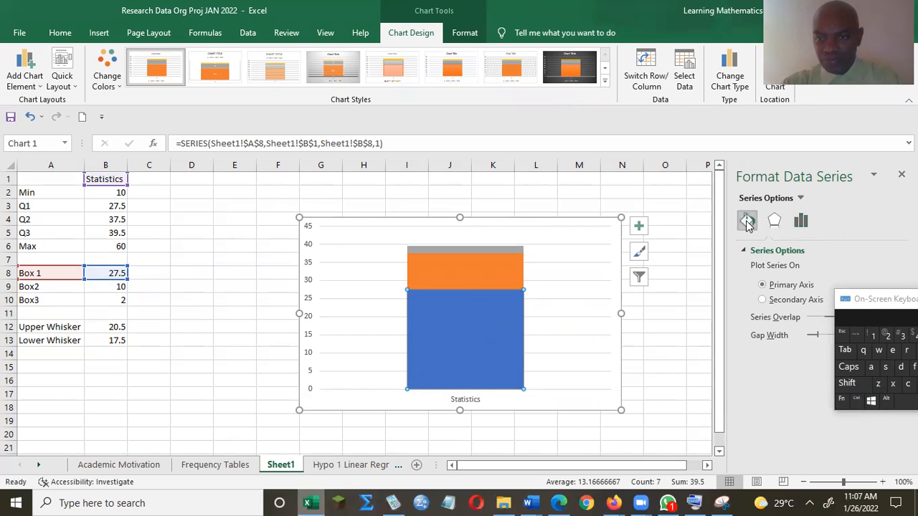
{"action": "left_click", "coordinate": [754, 251]}
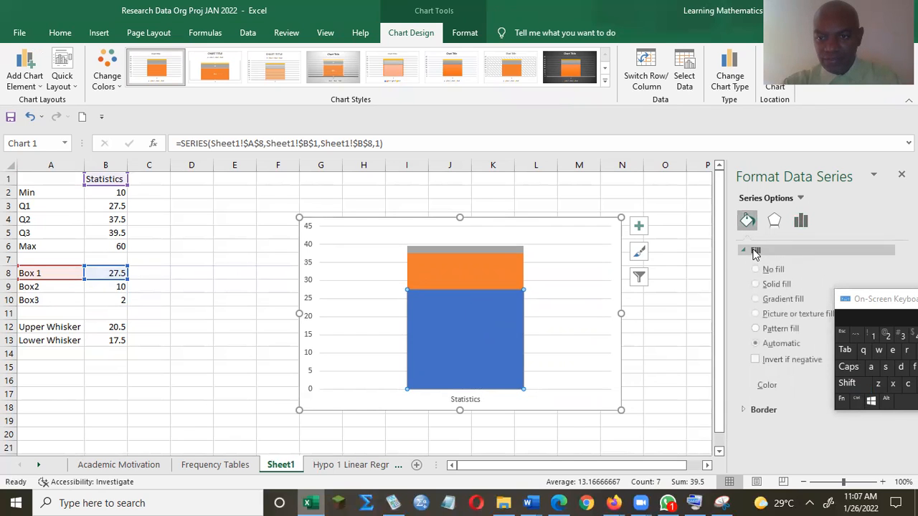
{"action": "left_click", "coordinate": [756, 271]}
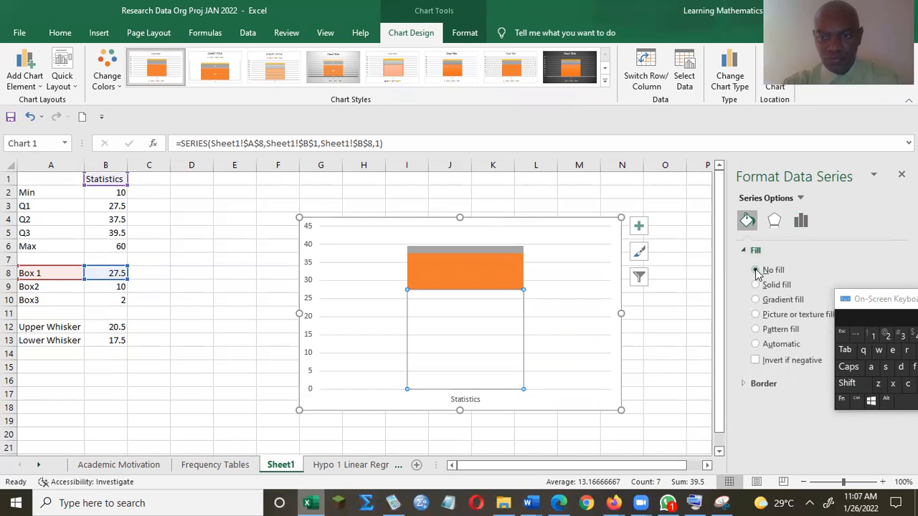
{"action": "left_click", "coordinate": [892, 307]}
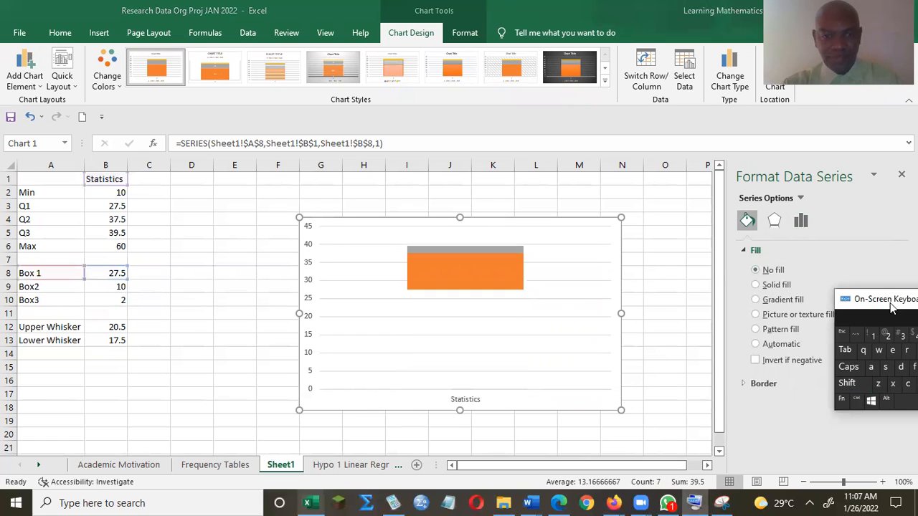
{"action": "left_click_drag", "start_coordinate": [892, 307], "coordinate": [917, 393]}
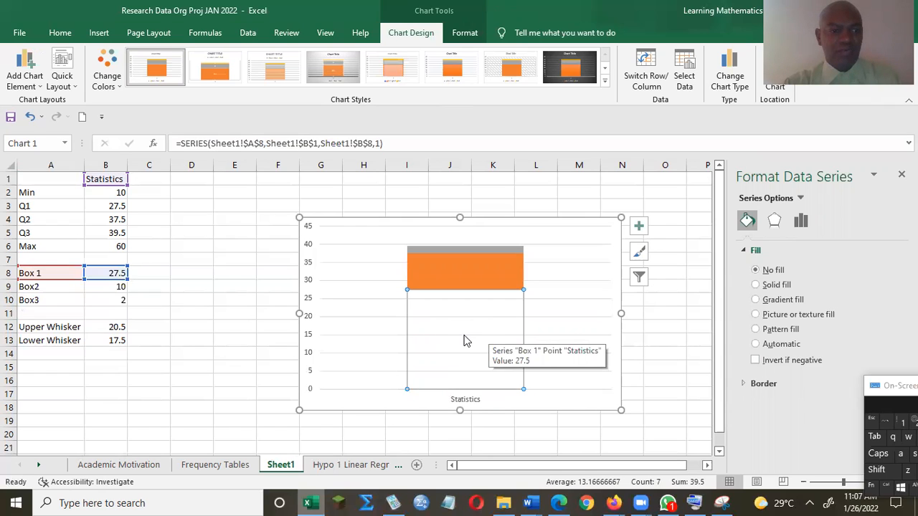
Step: Add error bars to the chart and show the vertical error bar options
{"action": "left_click", "coordinate": [25, 81]}
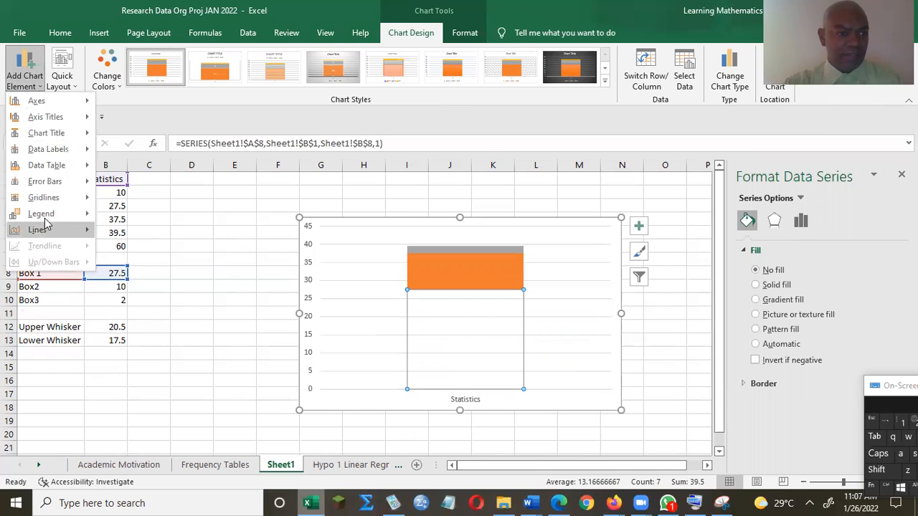
{"action": "mouse_move", "coordinate": [43, 184]}
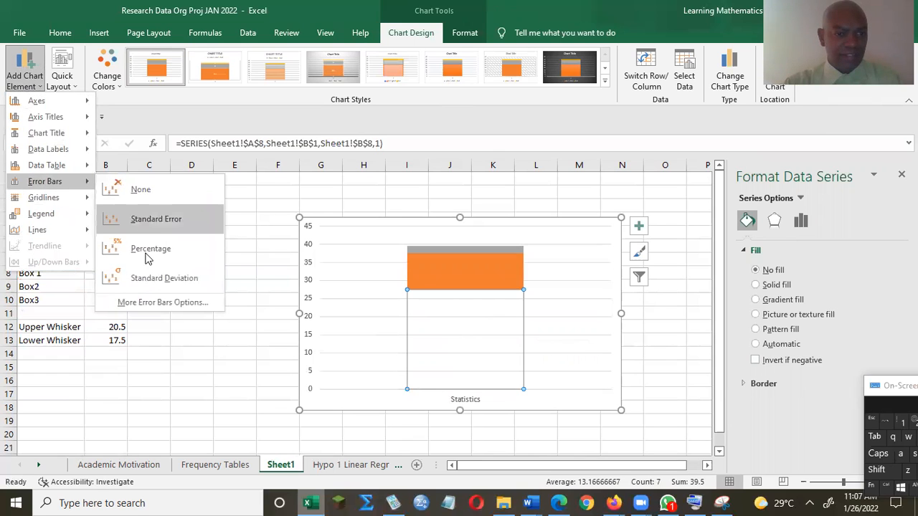
{"action": "left_click", "coordinate": [160, 304]}
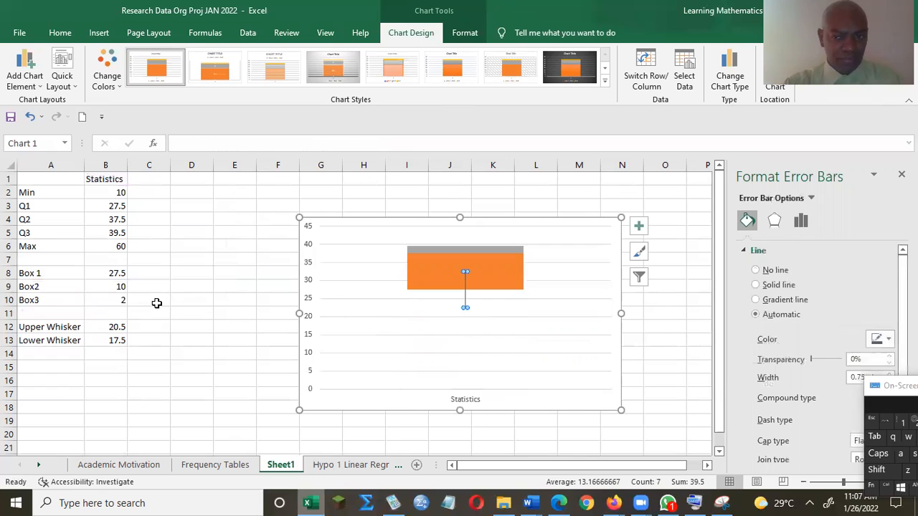
{"action": "left_click", "coordinate": [798, 220]}
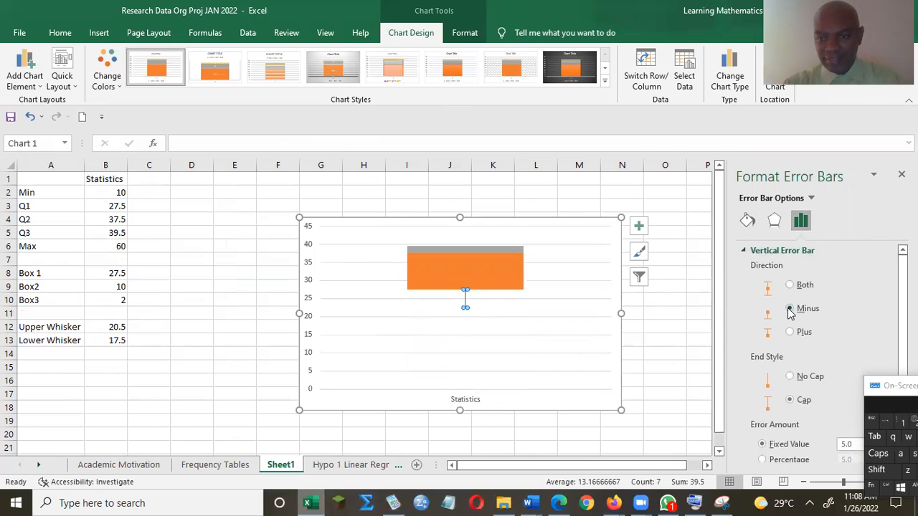
{"action": "left_click_drag", "start_coordinate": [903, 322], "coordinate": [902, 327]}
{"action": "left_click_drag", "start_coordinate": [897, 386], "coordinate": [909, 463]}
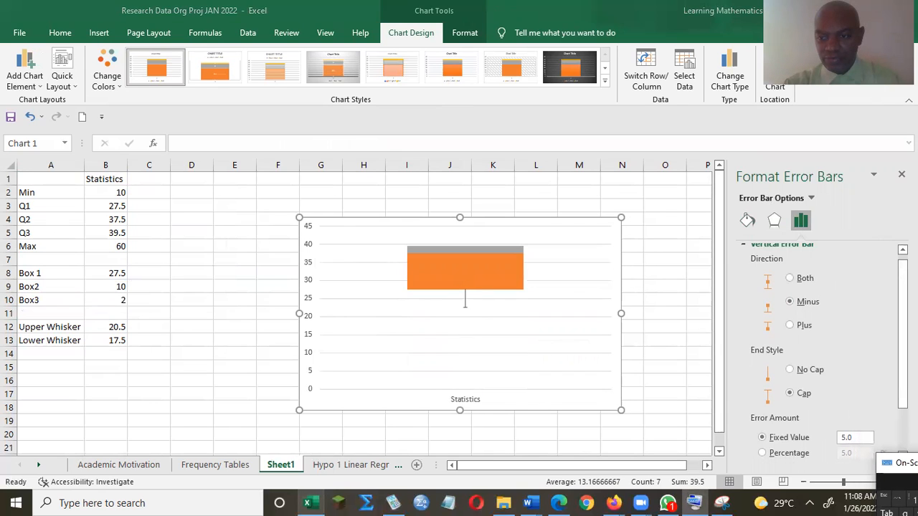
{"action": "left_click_drag", "start_coordinate": [903, 334], "coordinate": [903, 377]}
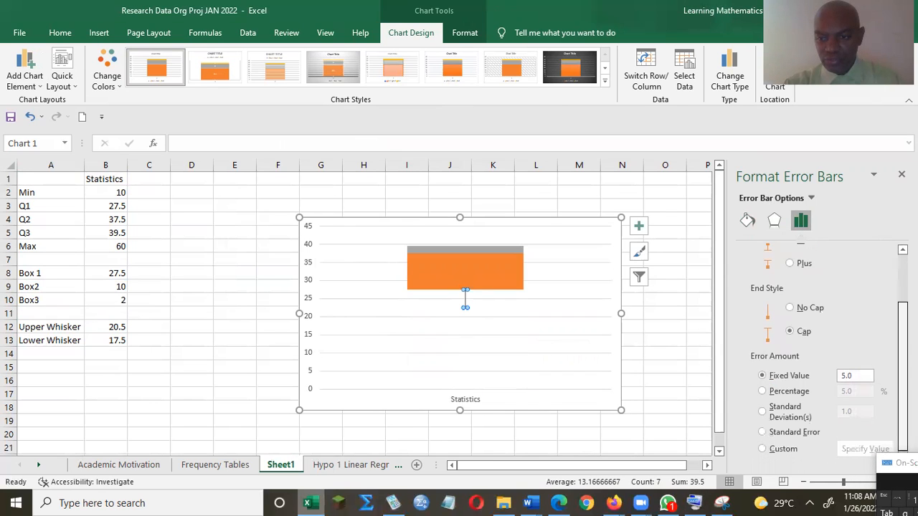
Step: Use a custom error amount with the negative value taken from B13 (Lower Whisker)
{"action": "left_click", "coordinate": [763, 449]}
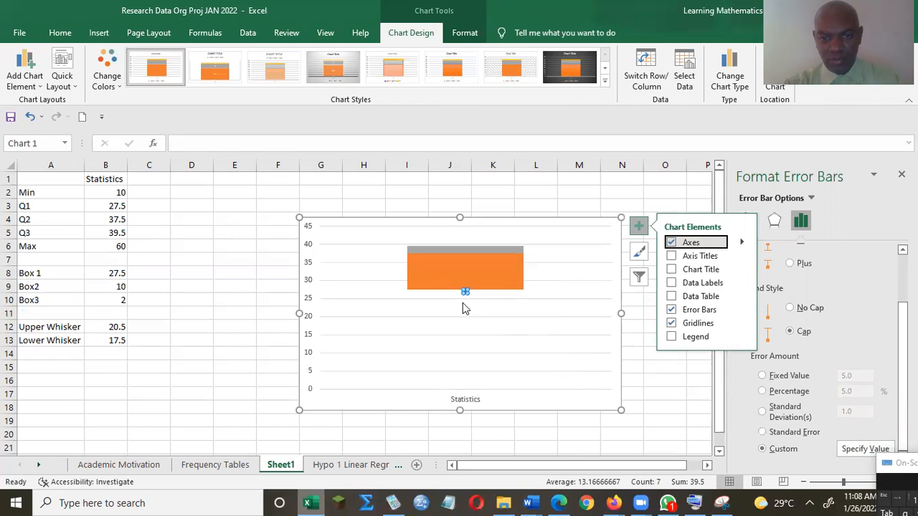
{"action": "left_click", "coordinate": [864, 449]}
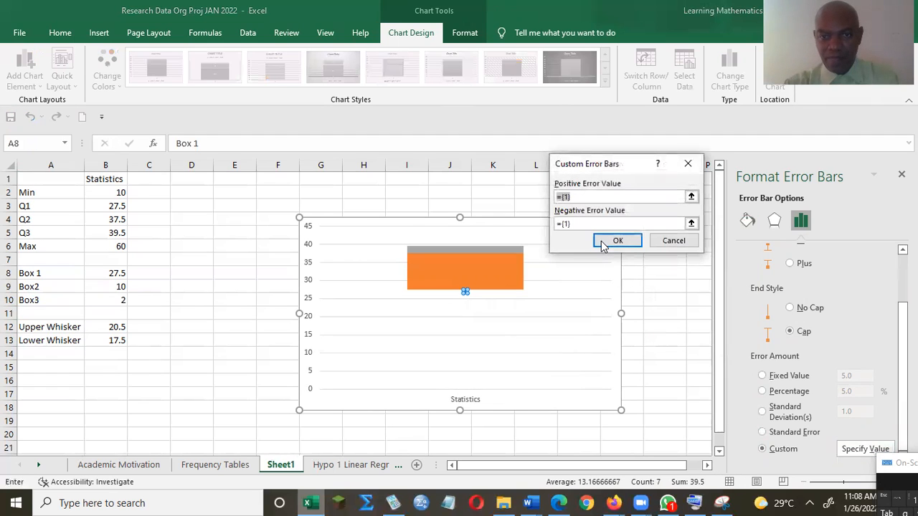
{"action": "left_click", "coordinate": [582, 225]}
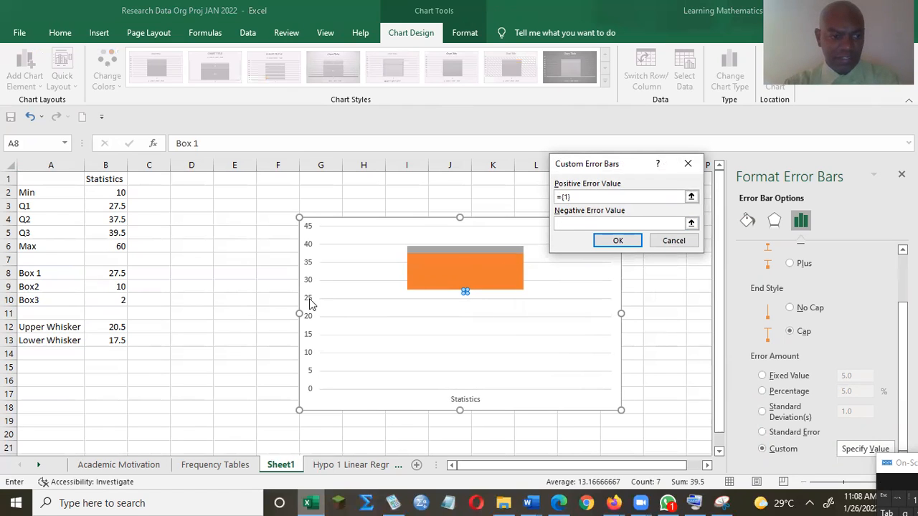
{"action": "left_click", "coordinate": [106, 341]}
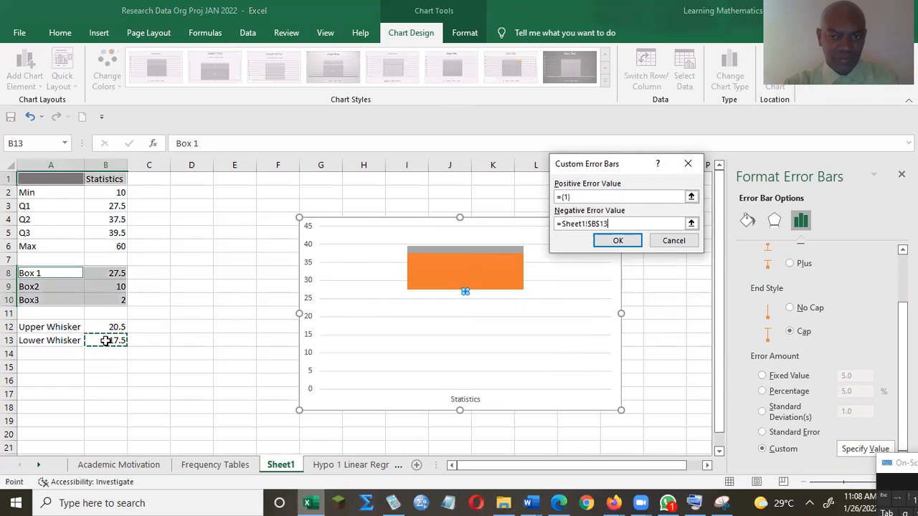
{"action": "left_click", "coordinate": [613, 240]}
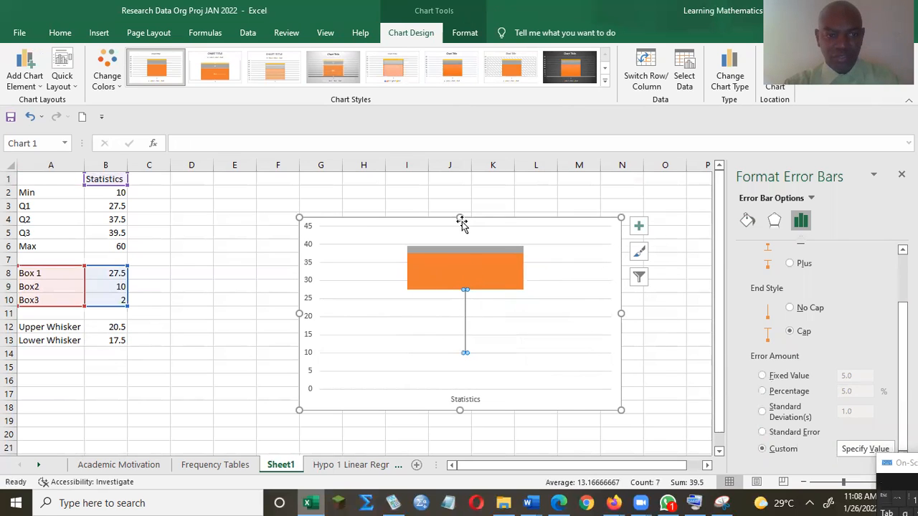
{"action": "left_click", "coordinate": [473, 248]}
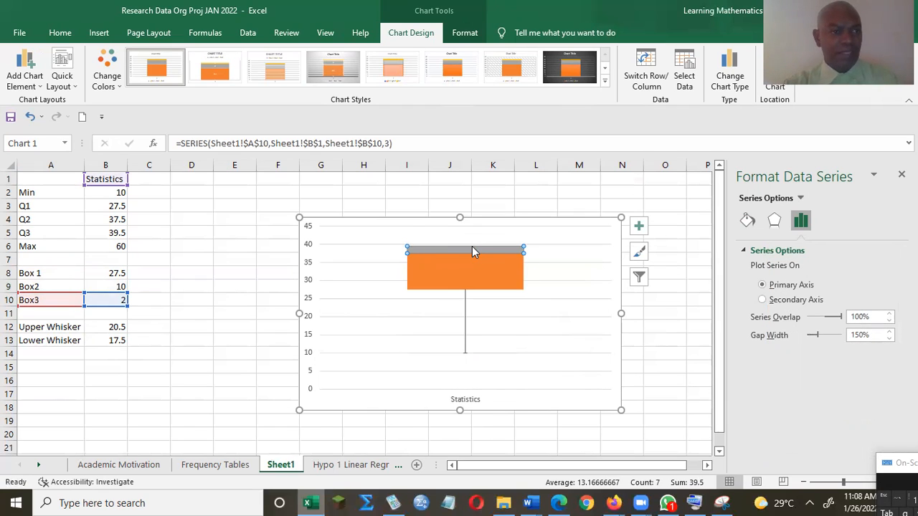
Step: Add a custom positive error bar on the top series using B12, the Upper Whisker value, reaching 60
{"action": "left_click", "coordinate": [26, 76]}
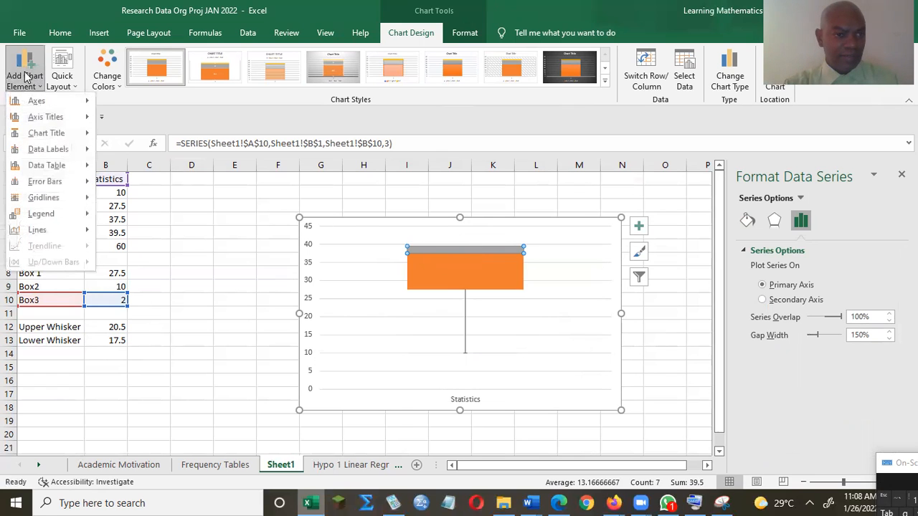
{"action": "mouse_move", "coordinate": [52, 186]}
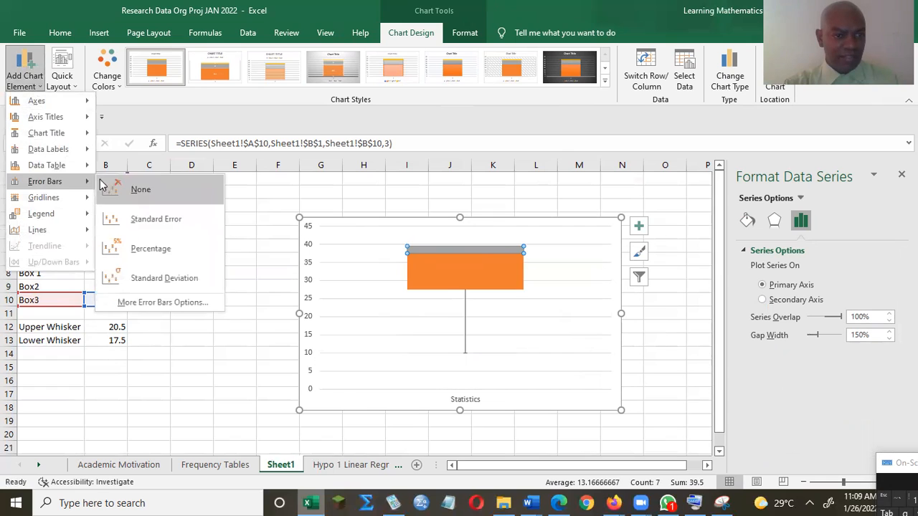
{"action": "left_click", "coordinate": [166, 305]}
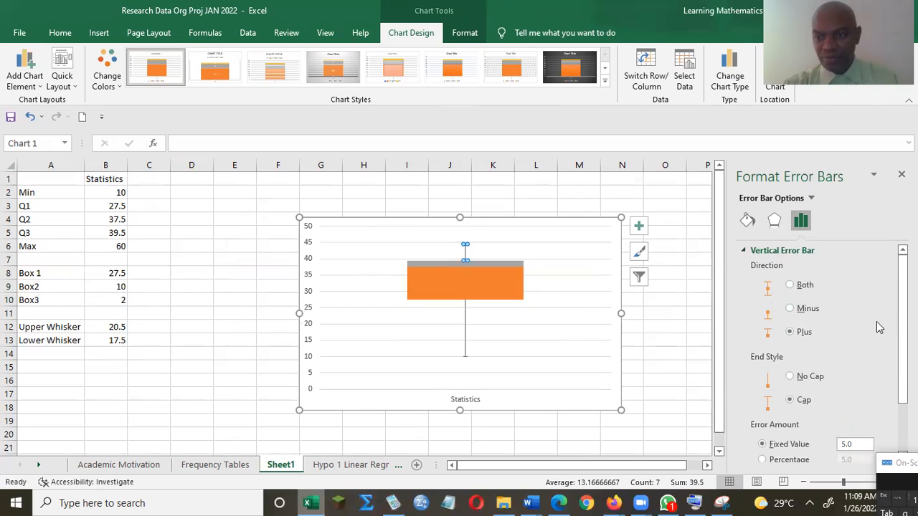
{"action": "scroll", "coordinate": [860, 359], "scroll_direction": "down", "scroll_amount": 3}
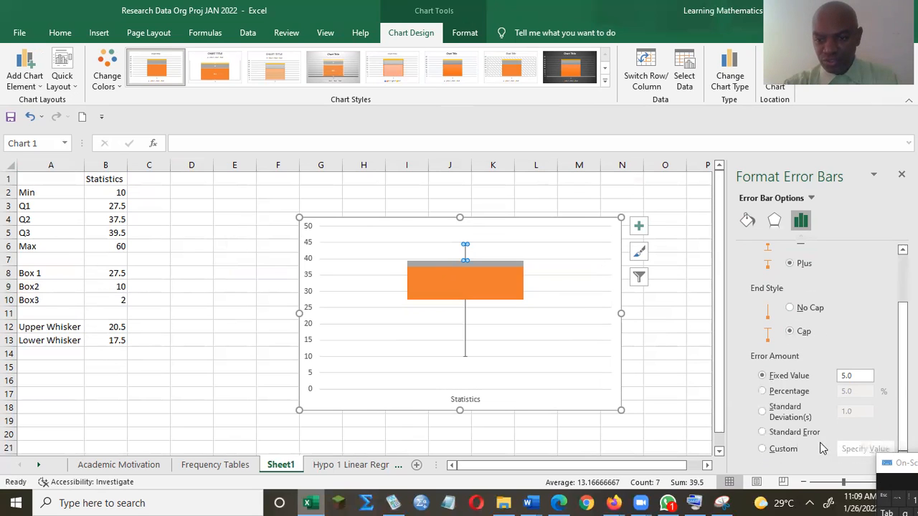
{"action": "left_click", "coordinate": [765, 448]}
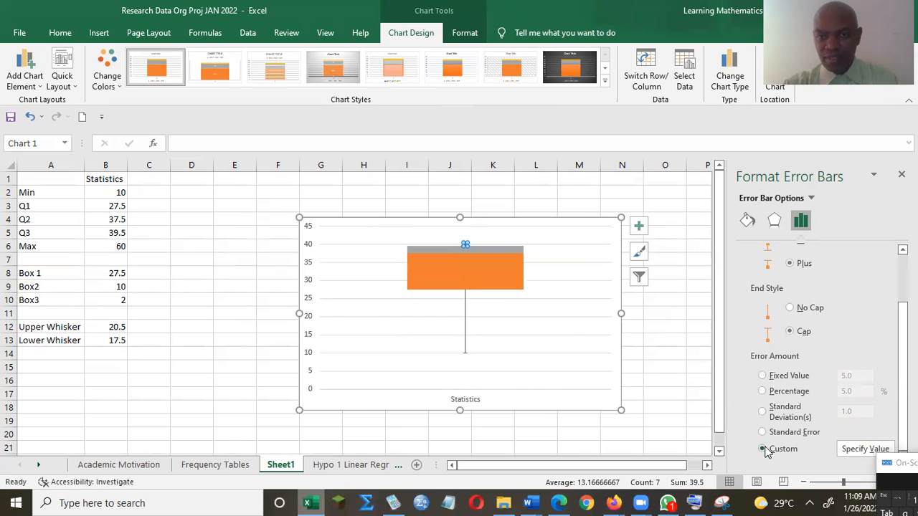
{"action": "left_click", "coordinate": [865, 449]}
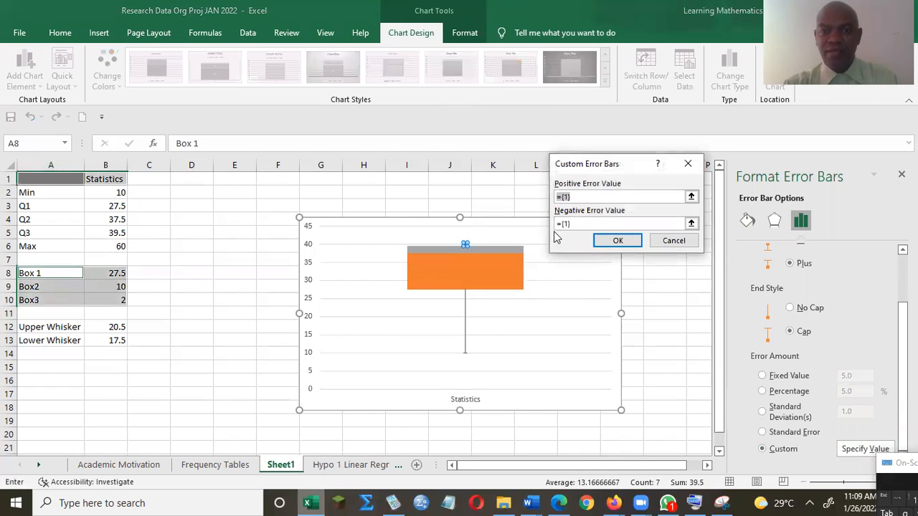
{"action": "left_click", "coordinate": [581, 196]}
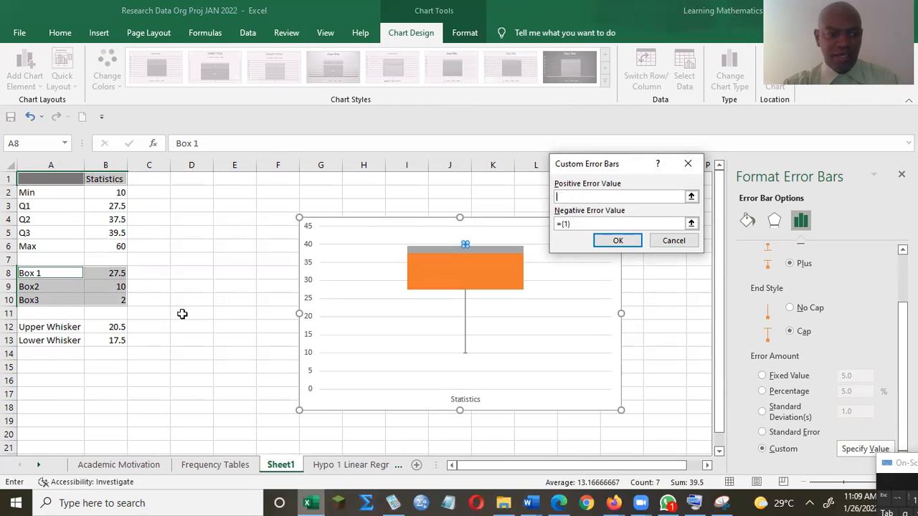
{"action": "left_click", "coordinate": [115, 326]}
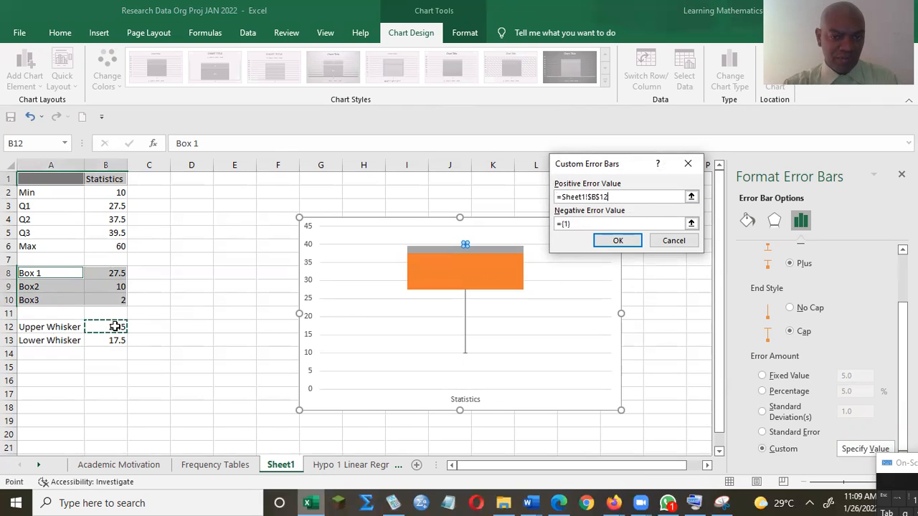
{"action": "left_click", "coordinate": [618, 241]}
Step: Select the whole chart area ready for copying
{"action": "left_click", "coordinate": [702, 280]}
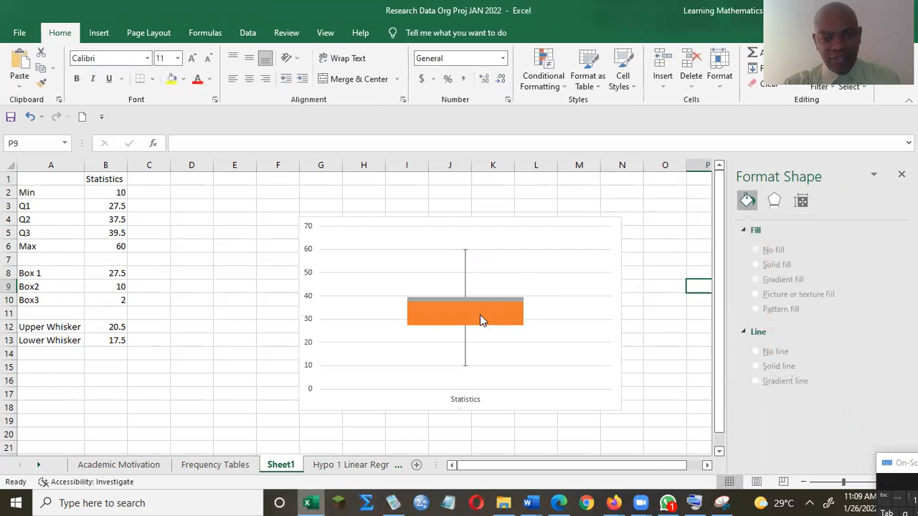
{"action": "left_click", "coordinate": [537, 223]}
{"action": "left_click", "coordinate": [538, 220]}
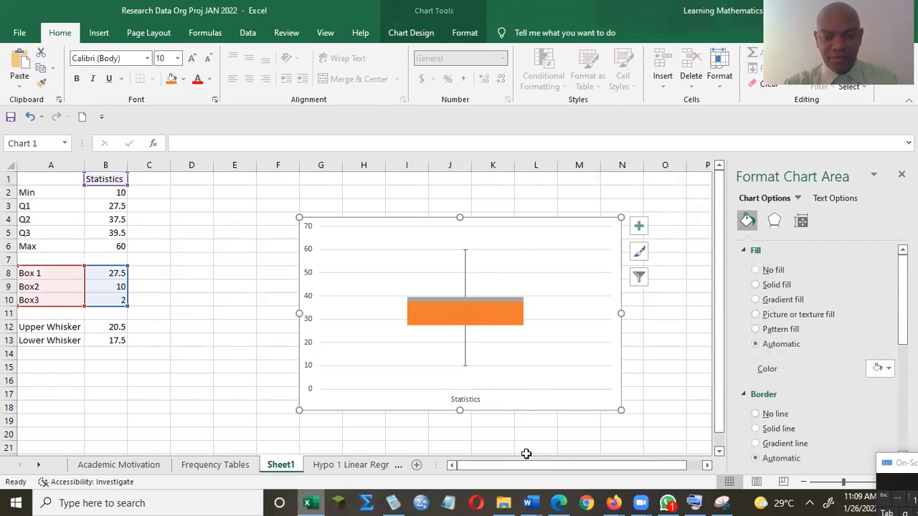
Step: In the MATH121C Word worksheet, delete 'Continue...' below Max = 60 mins and add blank lines
{"action": "mouse_move", "coordinate": [532, 501]}
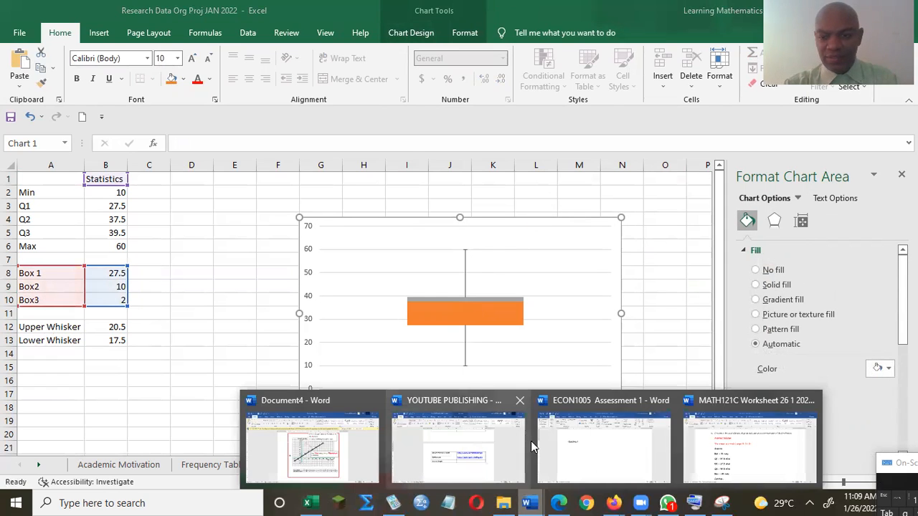
{"action": "left_click", "coordinate": [698, 453]}
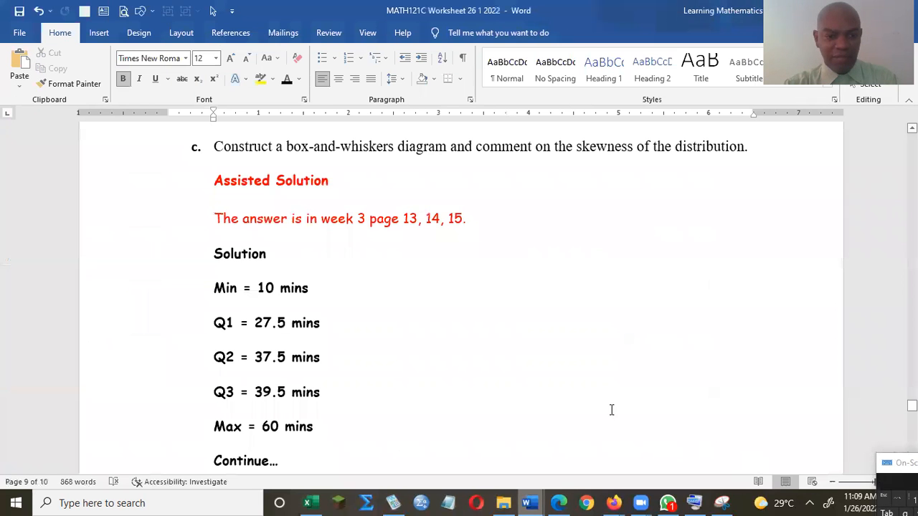
{"action": "scroll", "coordinate": [476, 340], "scroll_direction": "down", "scroll_amount": 3}
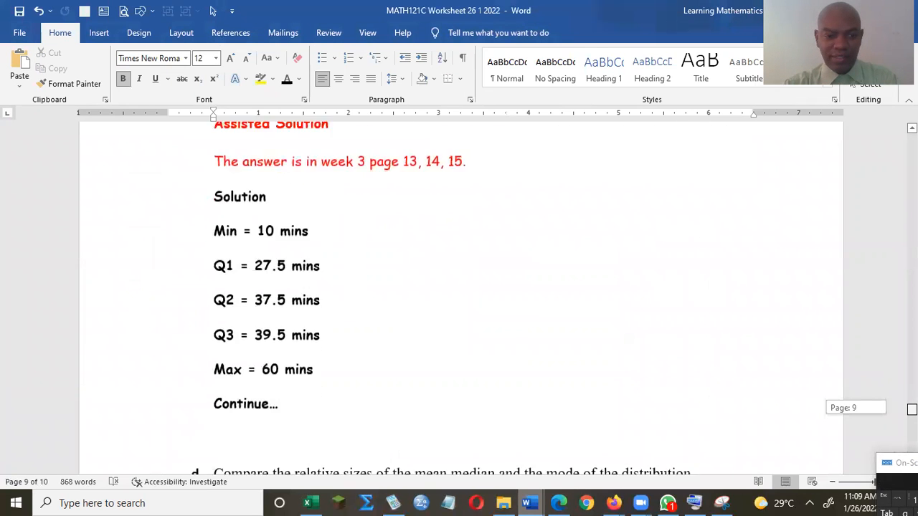
{"action": "left_click", "coordinate": [388, 323]}
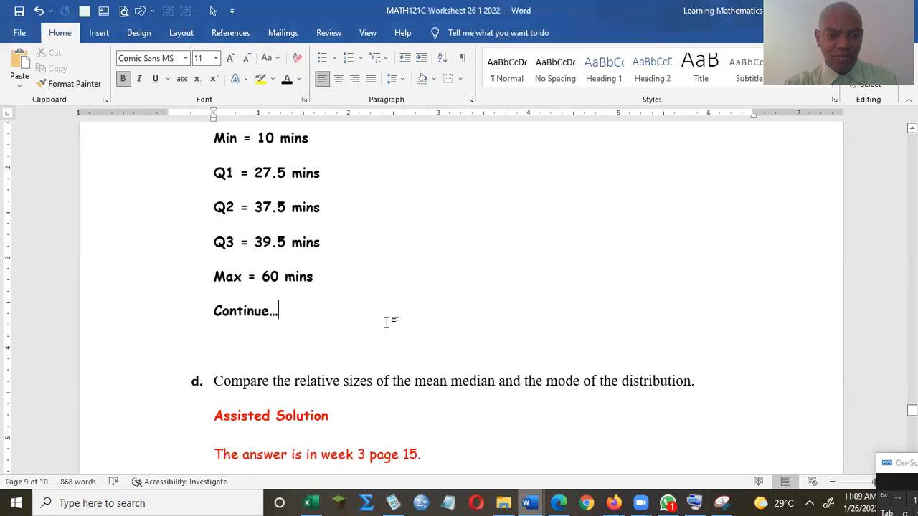
{"action": "key", "text": "BackSpace"}
{"action": "key", "text": "BackSpace"}
{"action": "key", "text": "BackSpace"}
{"action": "key", "text": "BackSpace"}
{"action": "key", "text": "BackSpace"}
{"action": "key", "text": "BackSpace"}
{"action": "key", "text": "BackSpace"}
{"action": "key", "text": "BackSpace"}
{"action": "key", "text": "BackSpace"}
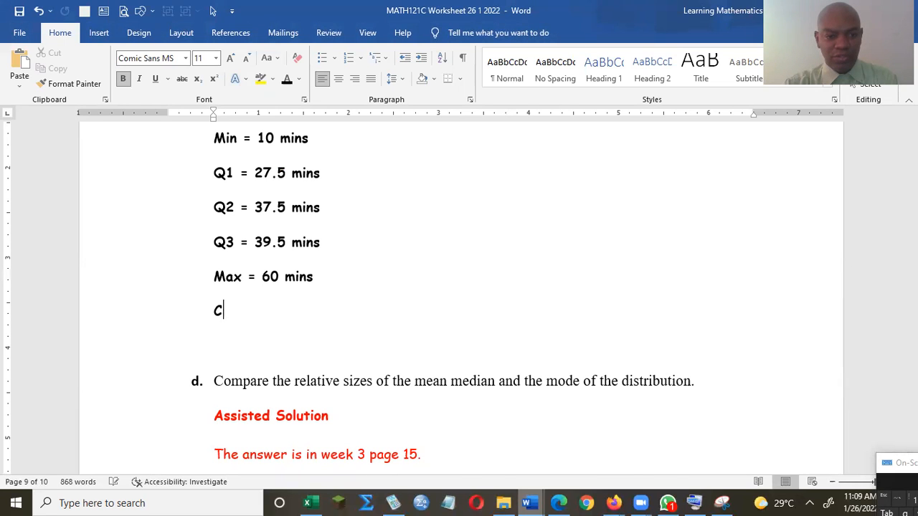
{"action": "key", "text": "Return"}
{"action": "key", "text": "Return"}
{"action": "key", "text": "Return"}
{"action": "key", "text": "Return"}
{"action": "key", "text": "Return"}
{"action": "key", "text": "Return"}
{"action": "key", "text": "Return"}
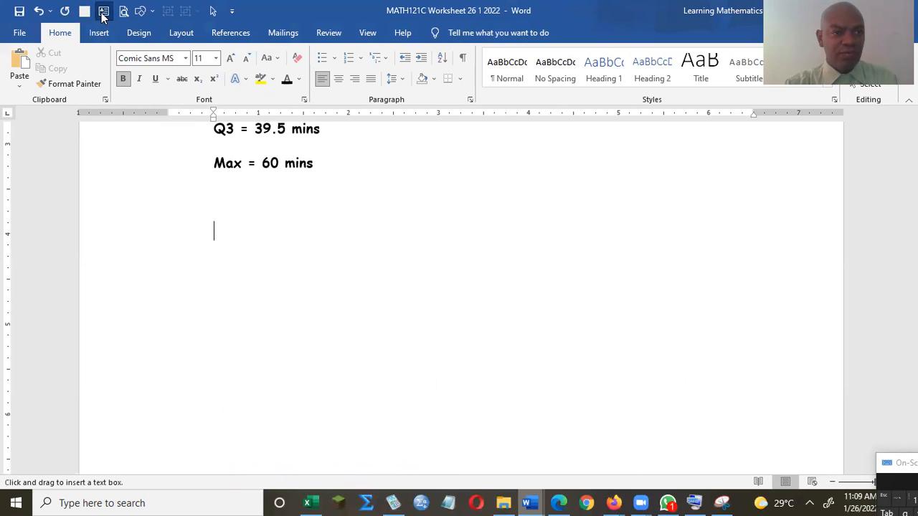
Step: Draw a text box beneath the Max line and paste the box-and-whisker chart into it
{"action": "left_click_drag", "start_coordinate": [221, 183], "coordinate": [736, 442]}
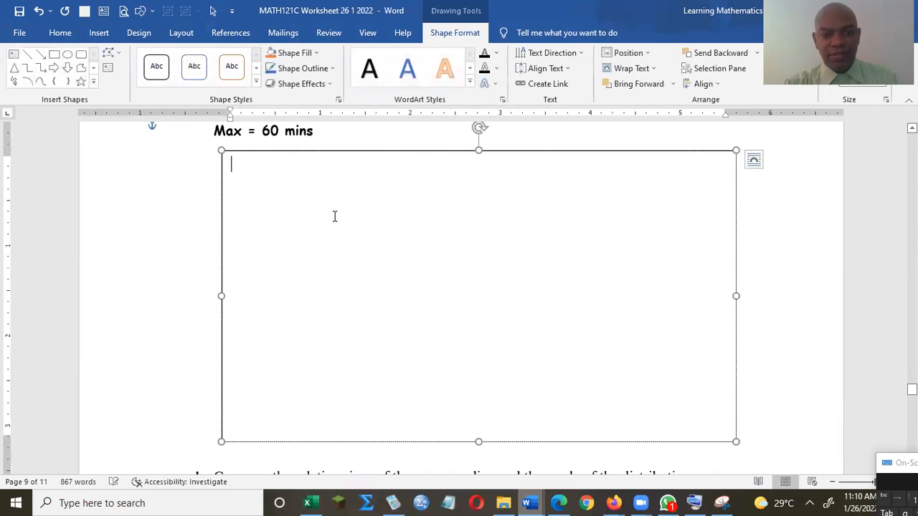
{"action": "key", "text": "ctrl+v"}
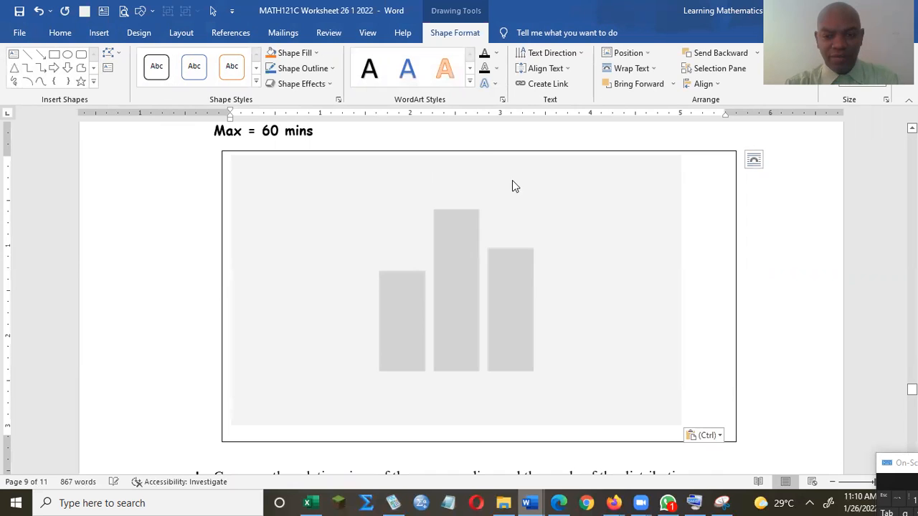
{"action": "left_click", "coordinate": [788, 258]}
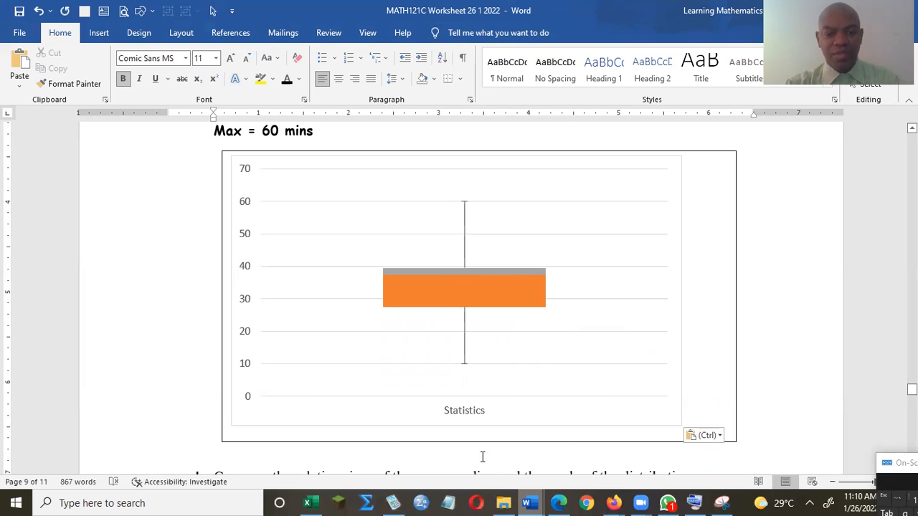
{"action": "mouse_move", "coordinate": [309, 502]}
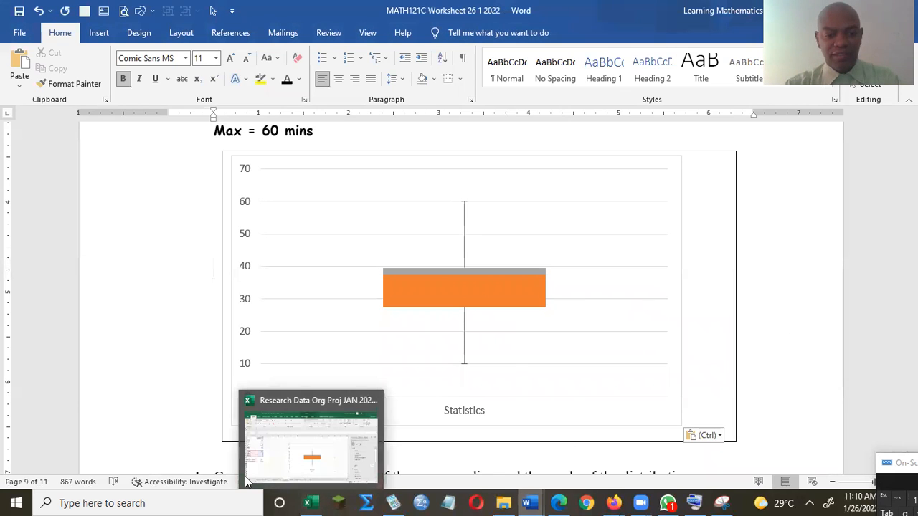